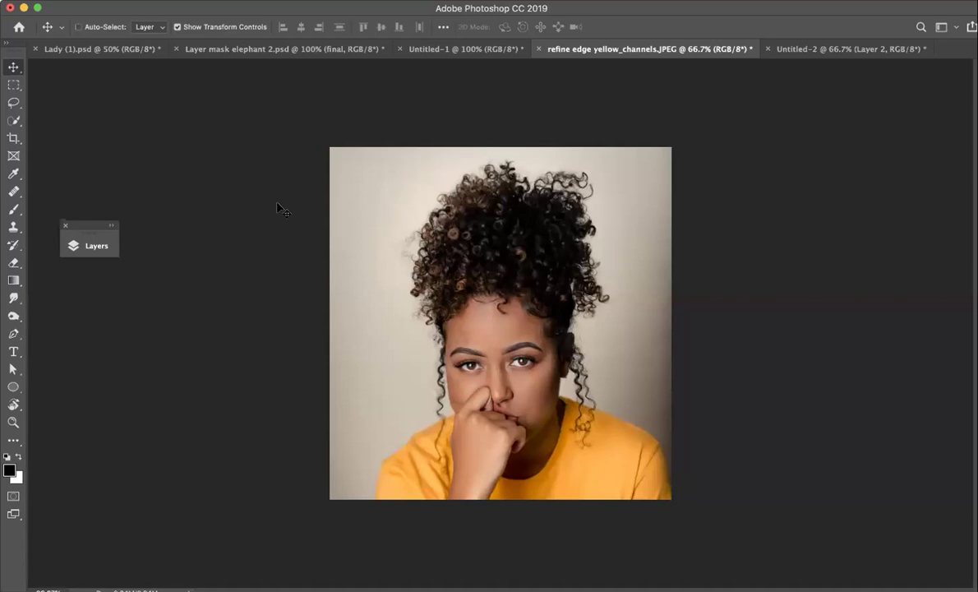
- Convert the portrait's locked background into an editable layer and move the Layers panel clear of the photo
key(super+plus)
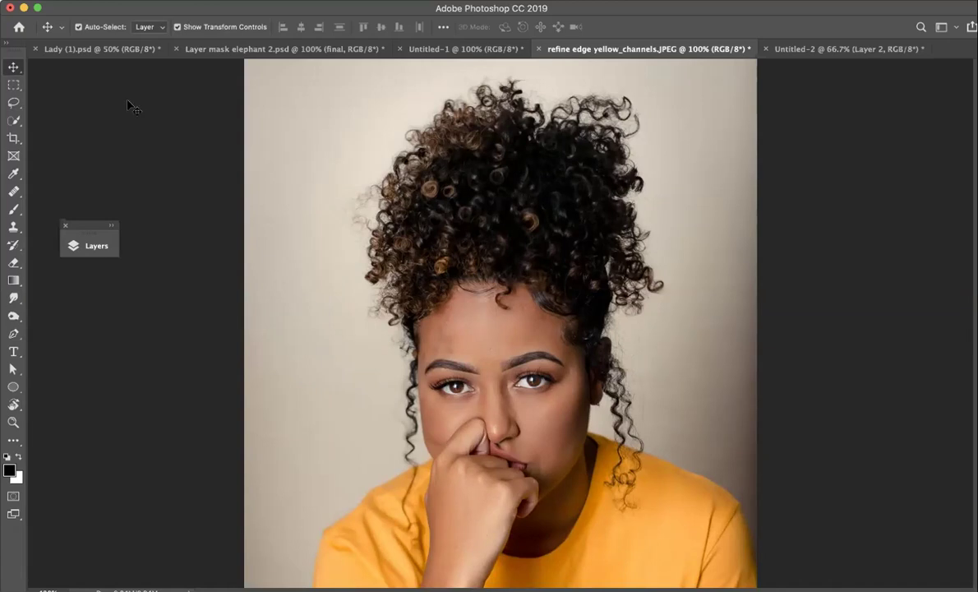
click(14, 121)
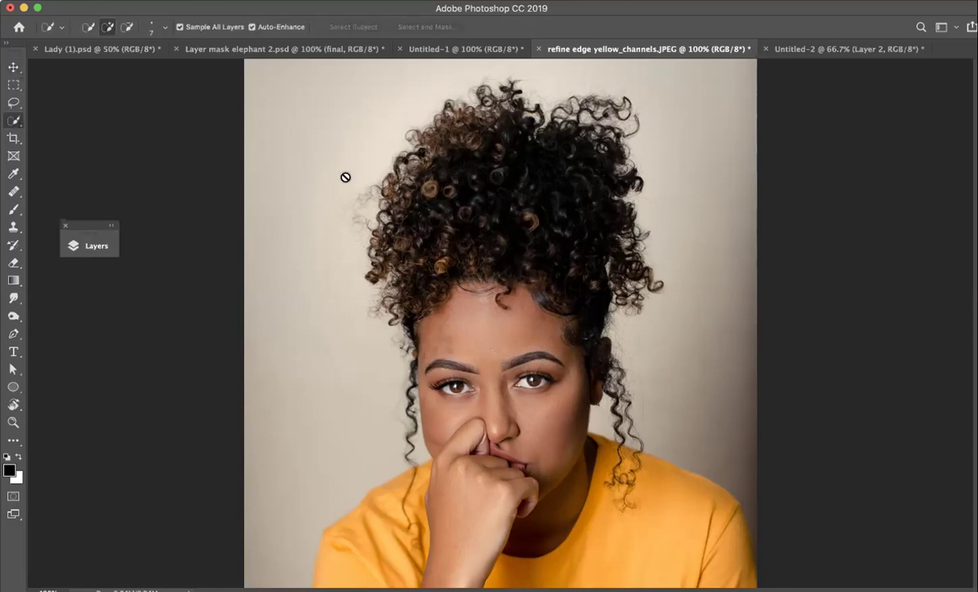
click(97, 245)
click(200, 242)
drag(251, 162, 167, 521)
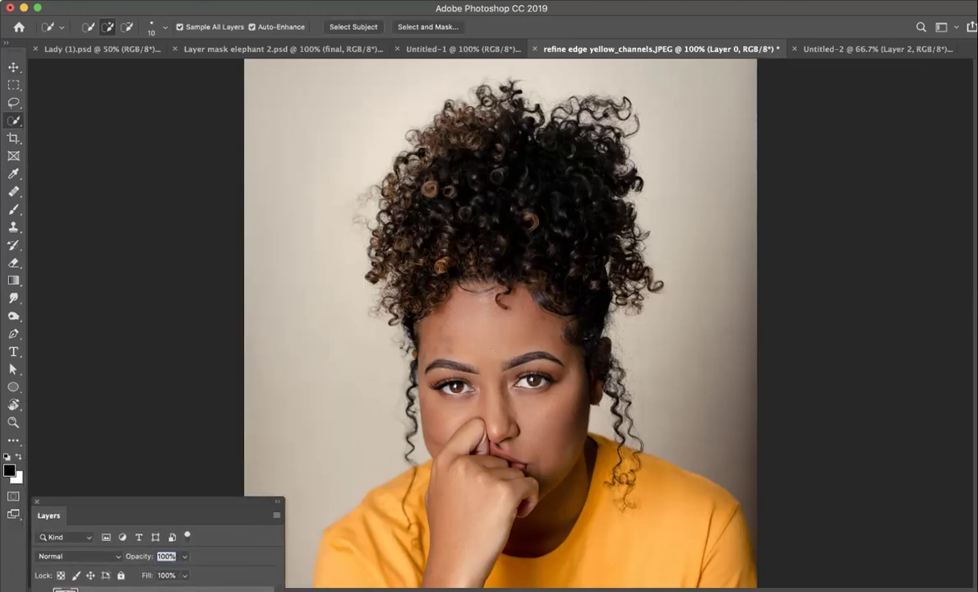
- Select the woman with the Quick Selection tool, excluding the background gaps between her neck and the hanging curls
mouse_move(444, 115)
mouse_down()
mouse_move(506, 148)
mouse_move(554, 349)
mouse_move(476, 345)
mouse_move(535, 410)
mouse_move(690, 523)
mouse_move(732, 540)
mouse_move(466, 501)
mouse_move(394, 479)
mouse_move(354, 543)
mouse_up()
drag(435, 407, 420, 449)
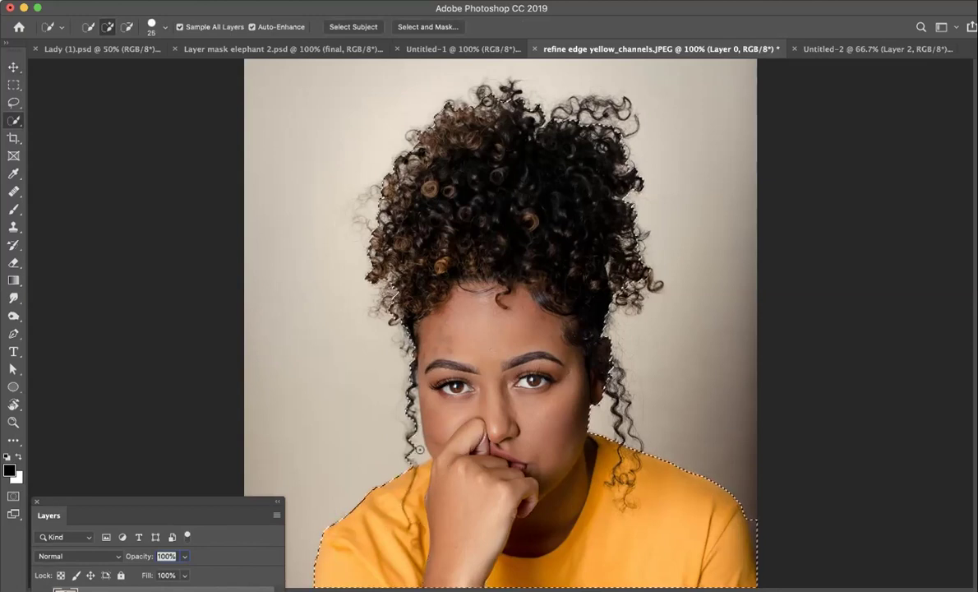
alt+click(424, 450)
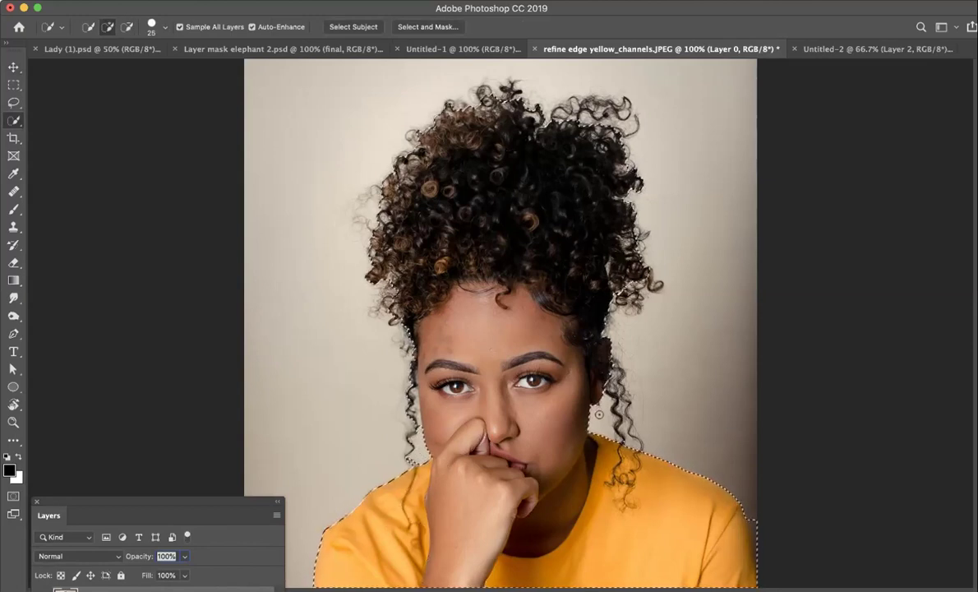
drag(601, 417, 603, 425)
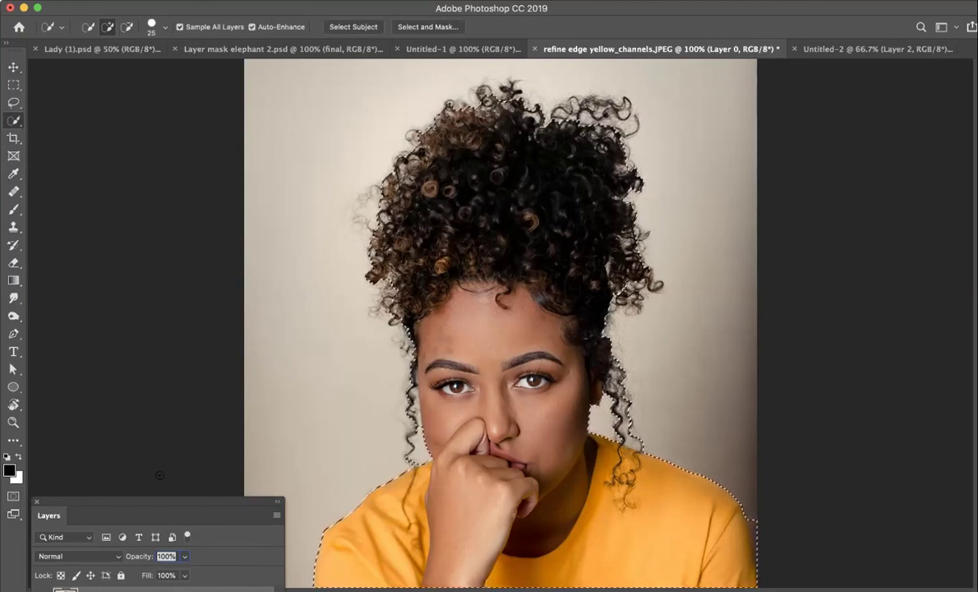
- Try adding a layer mask to Layer 0 from the current selection and undo it
drag(144, 501, 158, 141)
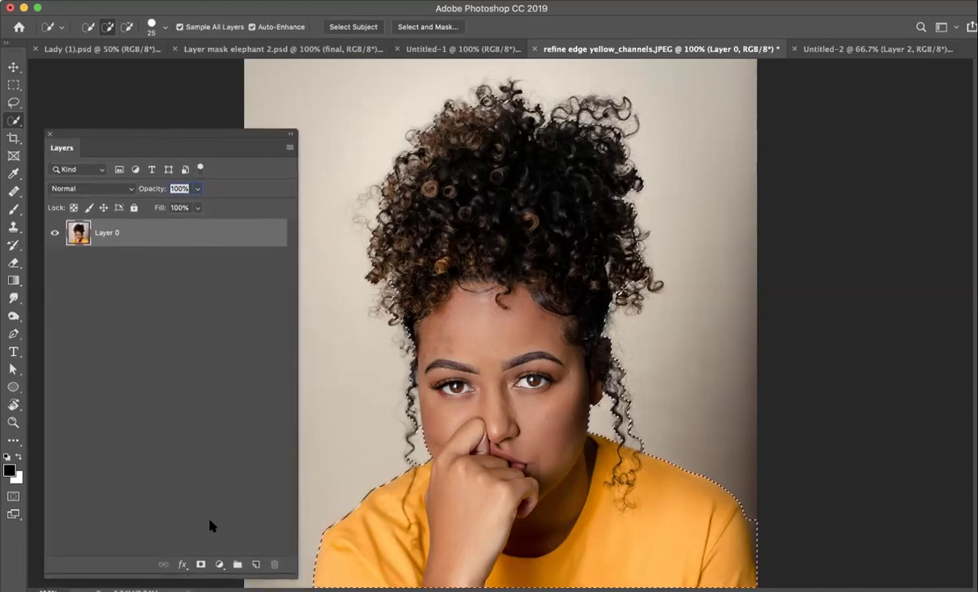
click(199, 566)
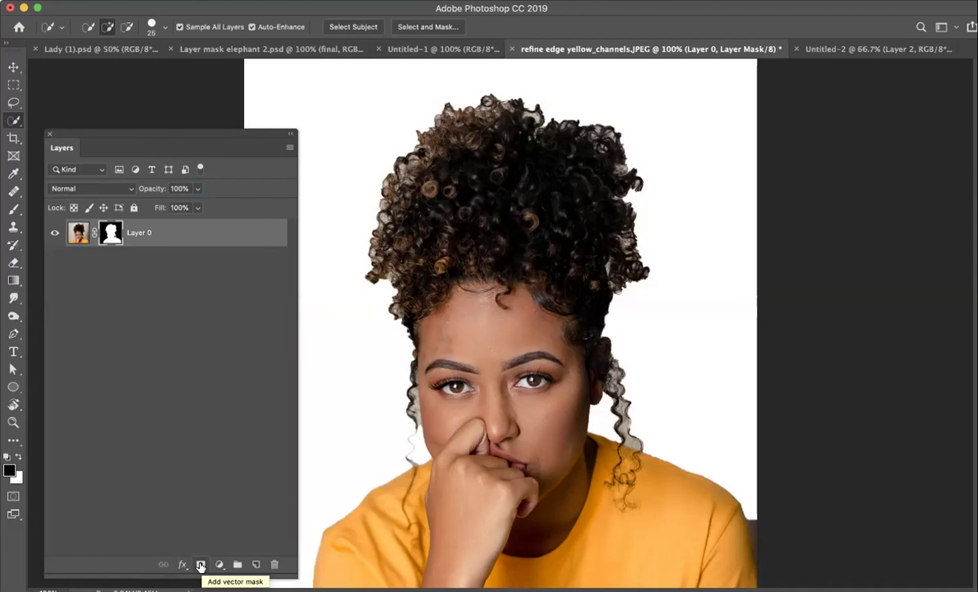
key(super+z)
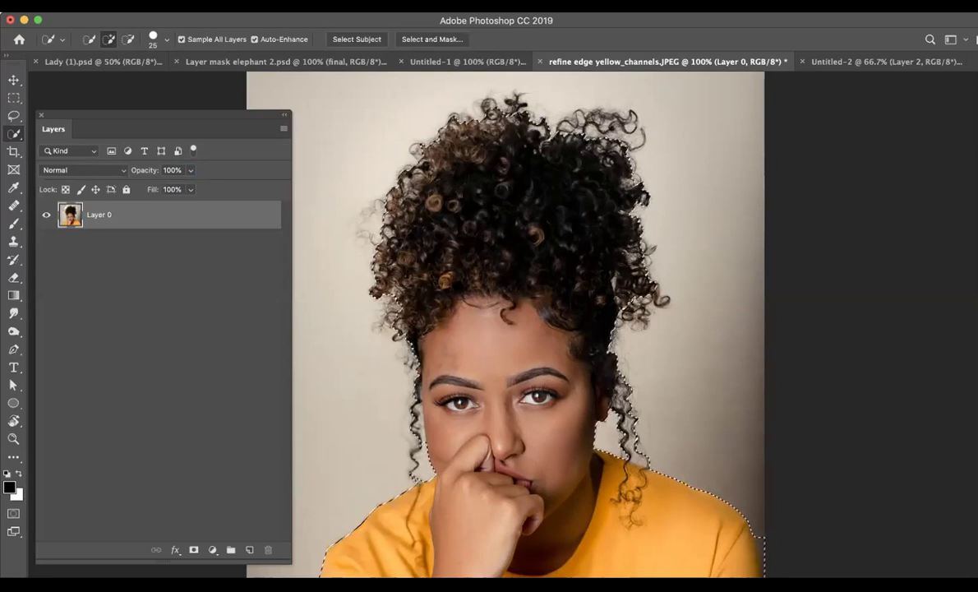
- Open the selection in the Select and Mask workspace and review the view modes, keeping Black & White
click(431, 40)
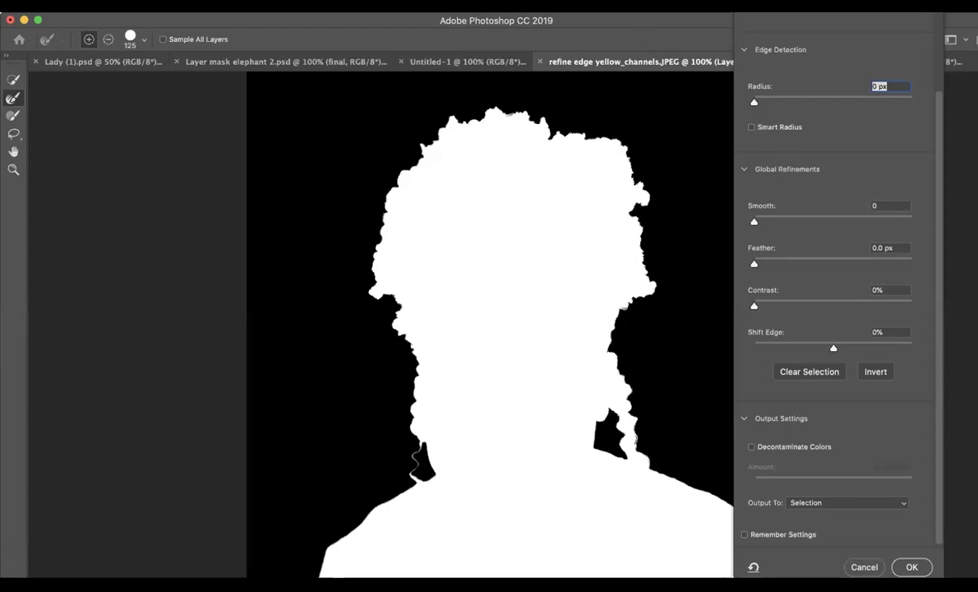
drag(768, 13, 738, 41)
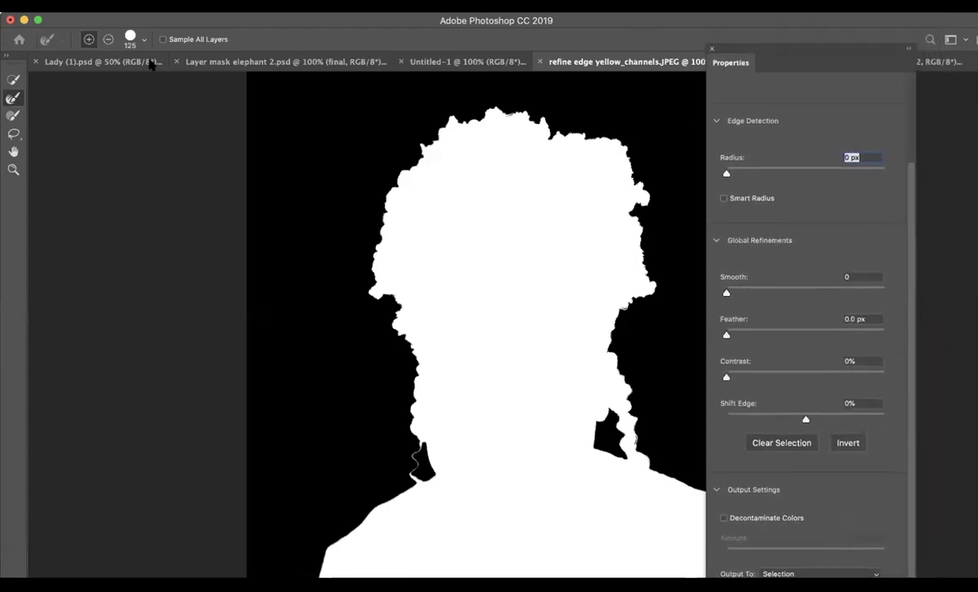
click(13, 78)
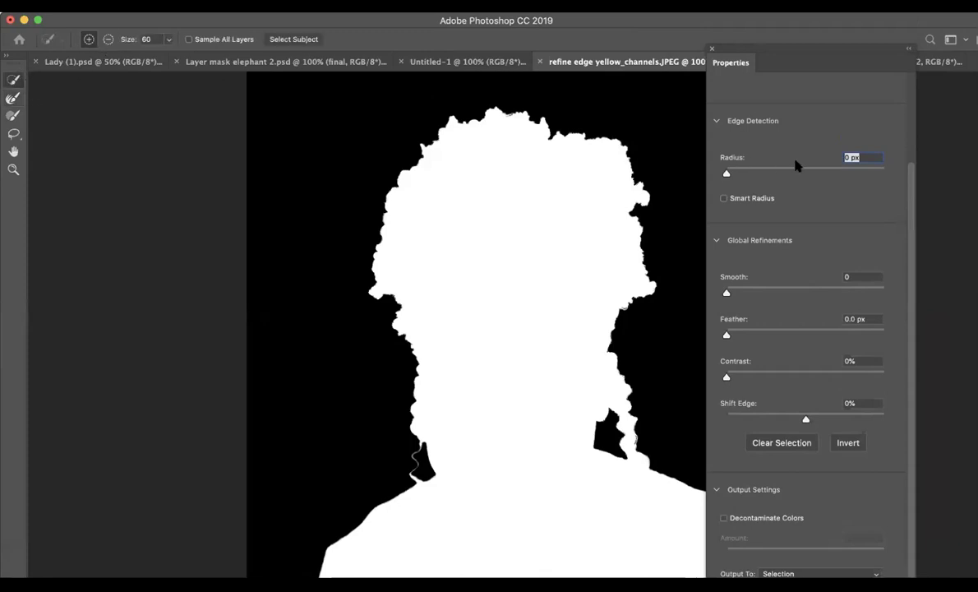
drag(908, 185, 904, 52)
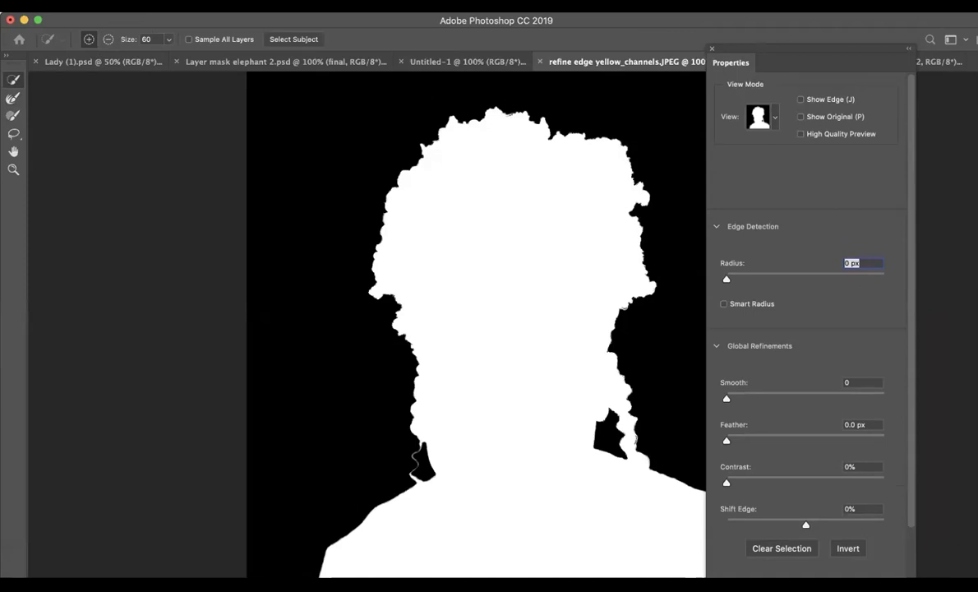
click(771, 118)
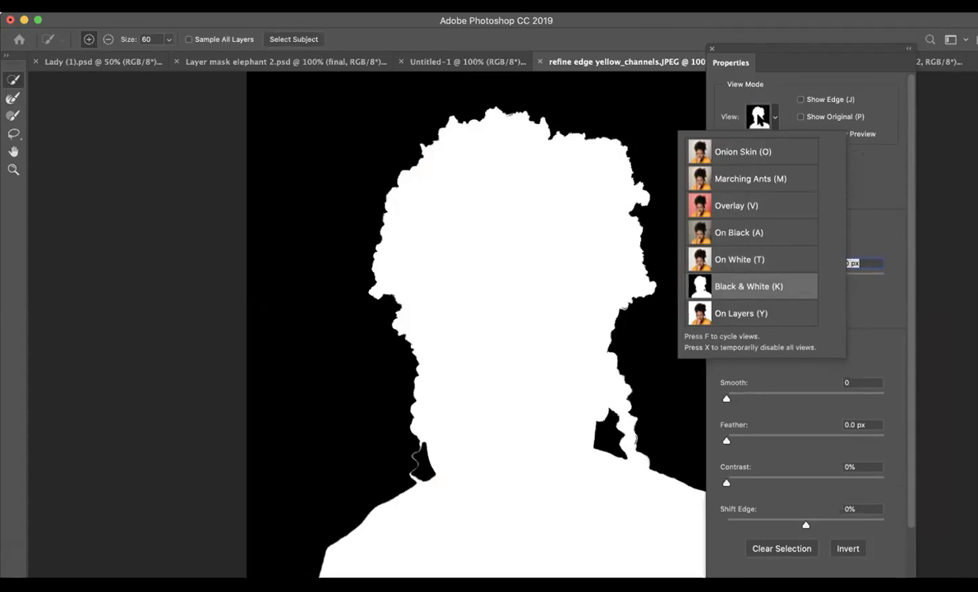
click(707, 112)
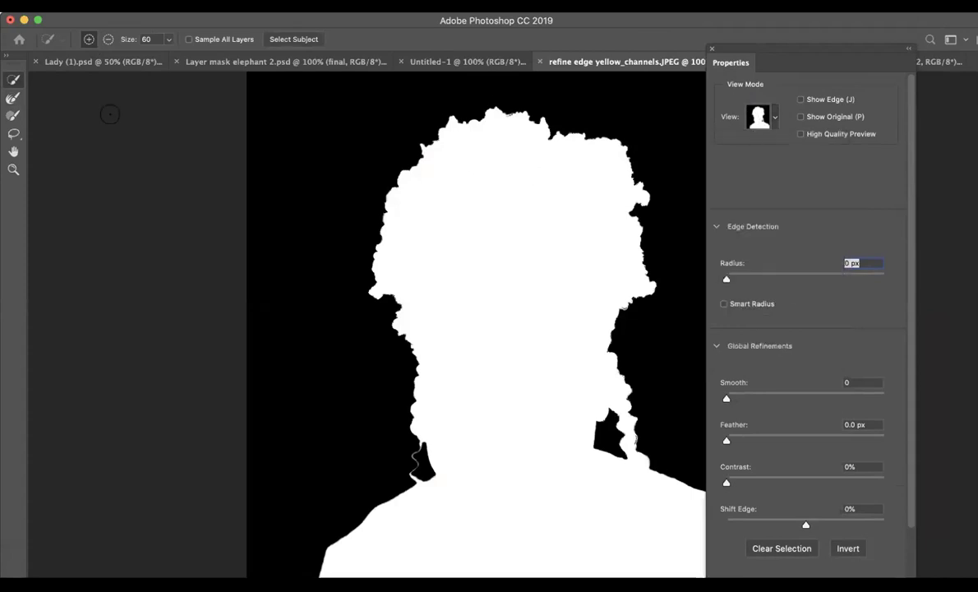
- Brush around the whole hair outline and both hanging curls with the Refine Edge Brush at size 125
click(12, 98)
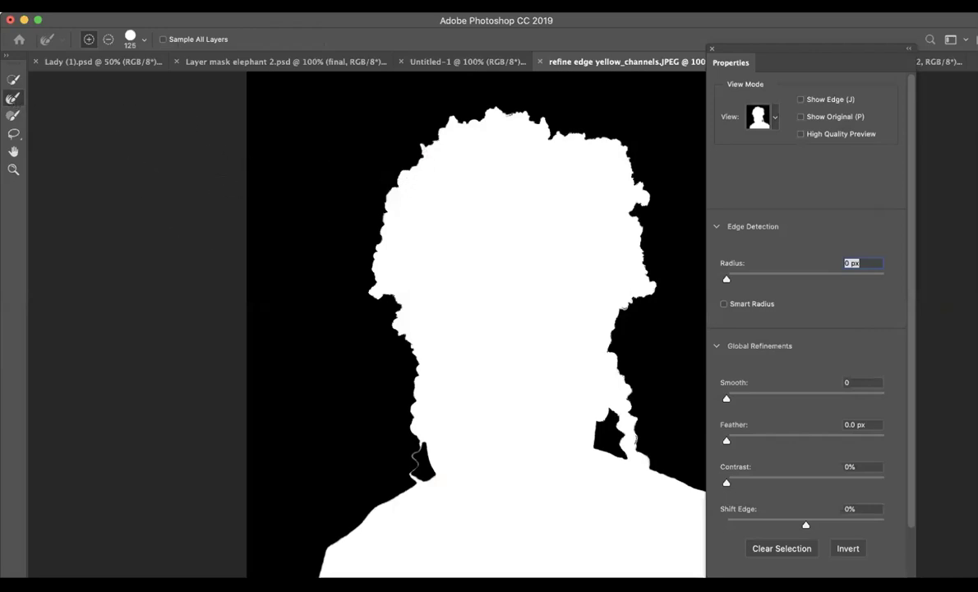
mouse_move(446, 124)
mouse_down()
mouse_move(411, 144)
mouse_move(400, 191)
mouse_move(374, 210)
mouse_move(365, 238)
mouse_move(391, 312)
mouse_move(387, 362)
mouse_move(421, 408)
mouse_move(419, 464)
mouse_up()
mouse_move(393, 156)
mouse_down()
mouse_move(488, 111)
mouse_move(560, 128)
mouse_move(523, 108)
mouse_move(608, 147)
mouse_move(635, 185)
mouse_move(636, 173)
mouse_move(633, 278)
mouse_move(591, 265)
mouse_move(554, 302)
mouse_move(545, 347)
mouse_move(568, 334)
mouse_move(570, 281)
mouse_move(551, 256)
mouse_move(541, 264)
mouse_move(544, 308)
mouse_move(627, 270)
mouse_up()
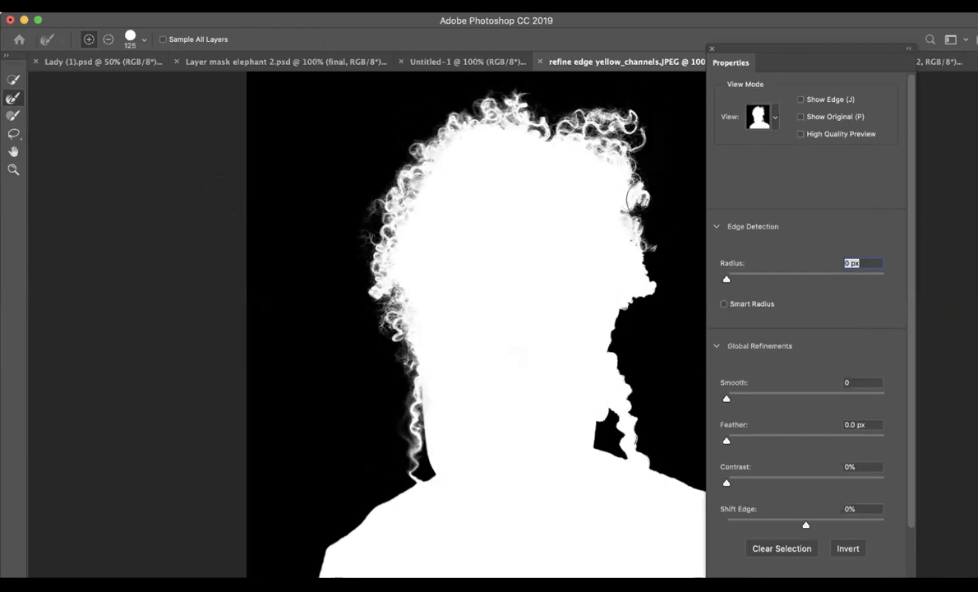
mouse_move(633, 253)
mouse_down()
mouse_move(620, 316)
mouse_move(618, 399)
mouse_move(646, 467)
mouse_up()
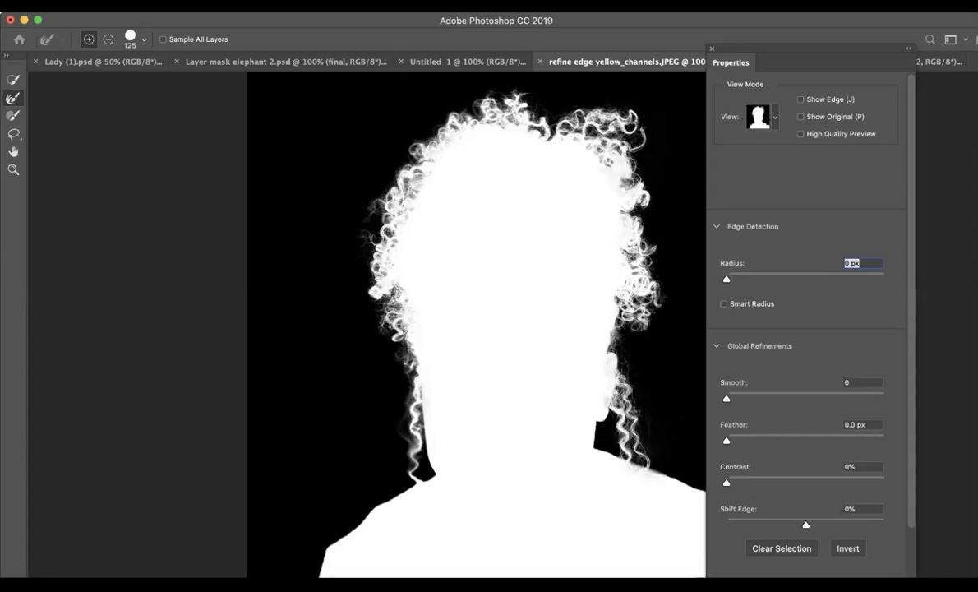
- Refine the gaps inside the curls at the hair's right side and top, comparing the Overlay and Black & White views
click(759, 117)
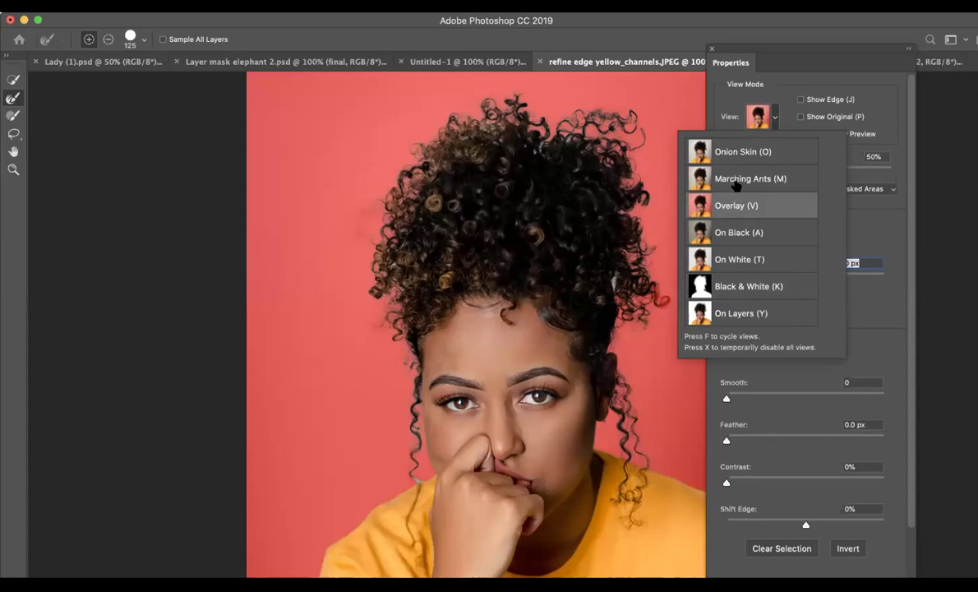
click(742, 283)
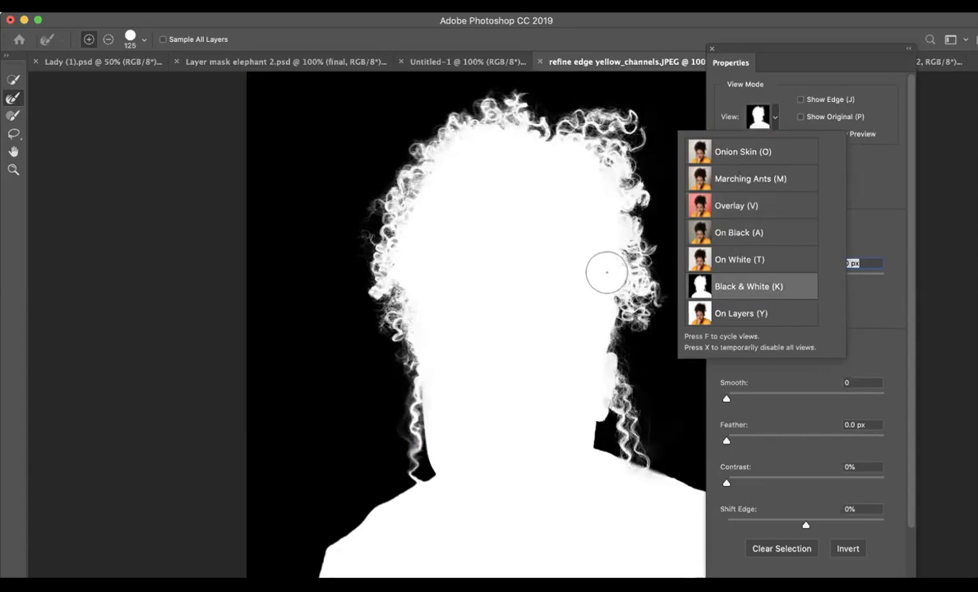
click(607, 283)
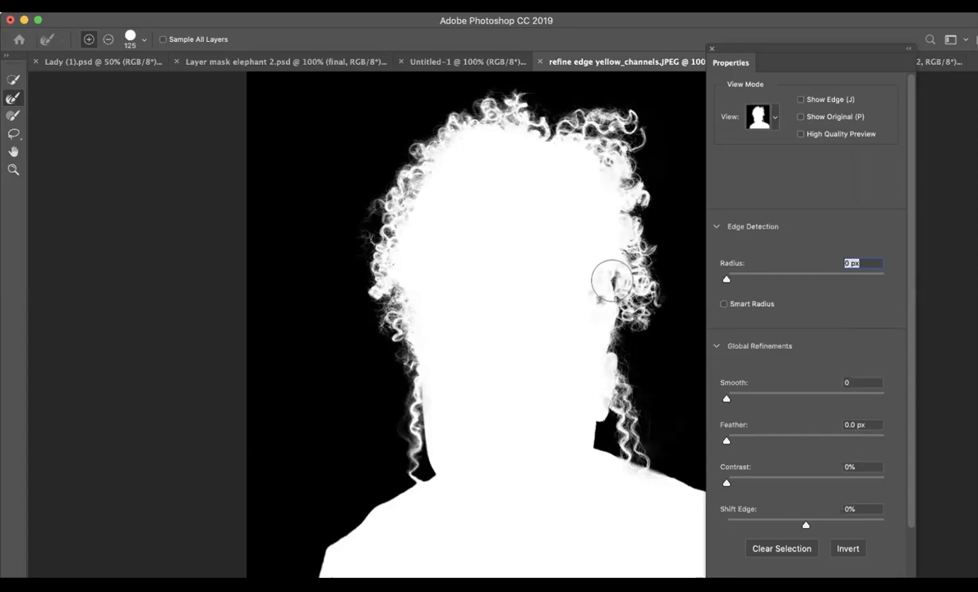
click(751, 204)
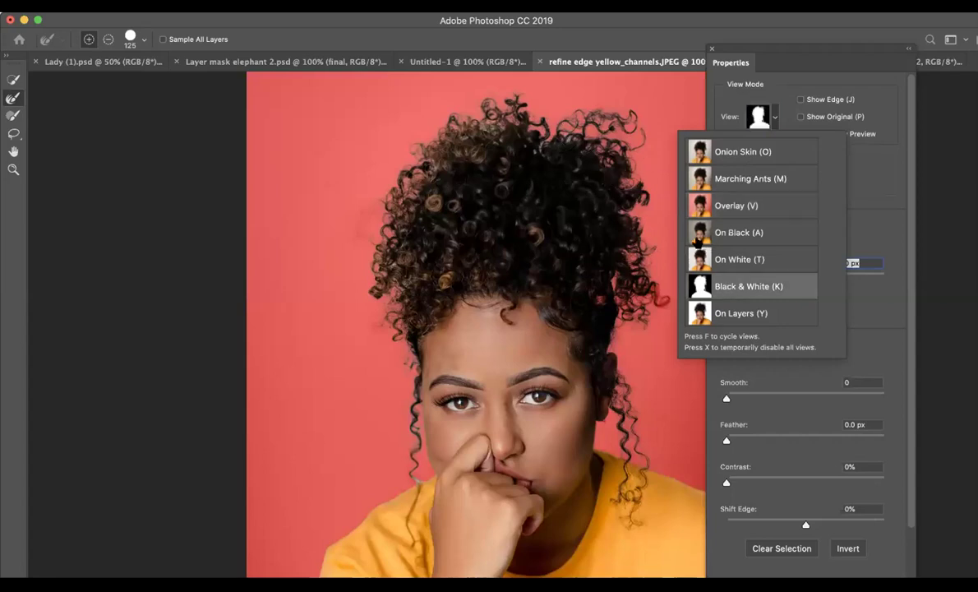
click(725, 286)
drag(572, 143, 547, 135)
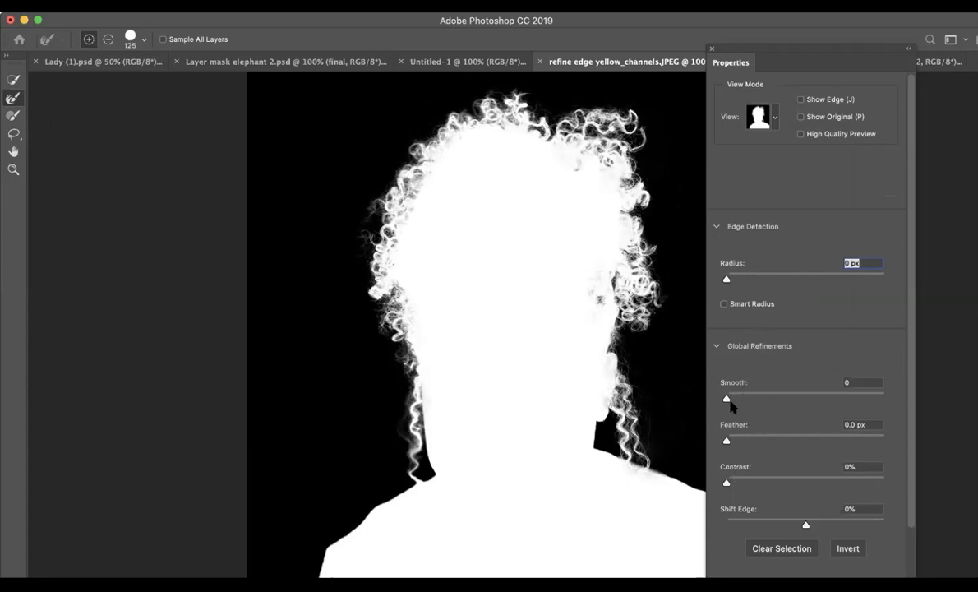
- Try out the Feather, Smooth and Contrast refinements and reset each of them to zero
mouse_move(727, 439)
mouse_down()
mouse_move(743, 450)
mouse_move(767, 443)
mouse_move(727, 441)
mouse_up()
mouse_move(727, 399)
mouse_down()
mouse_move(775, 400)
mouse_move(727, 399)
mouse_up()
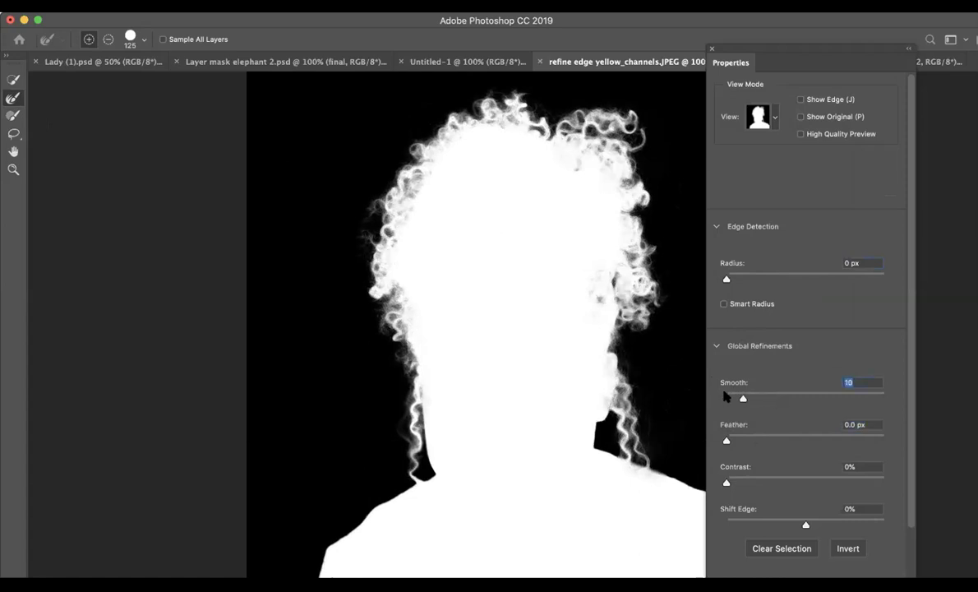
mouse_move(726, 482)
mouse_down()
mouse_move(750, 480)
mouse_move(725, 482)
mouse_up()
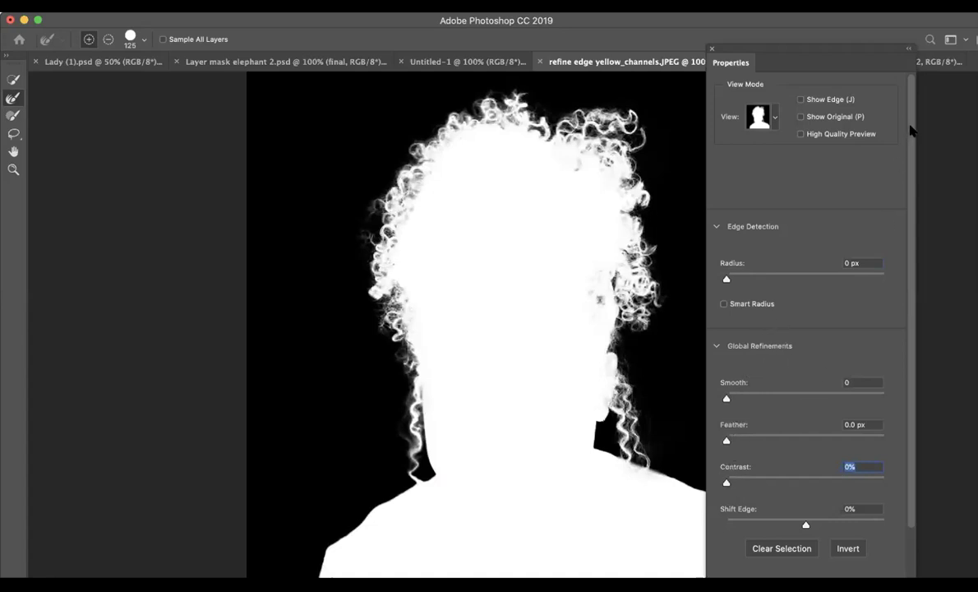
- Set the refined selection's output to Layer Mask and apply it to Layer 0
scroll(904, 180, down, 4)
scroll(898, 279, up, 3)
scroll(902, 300, down, 3)
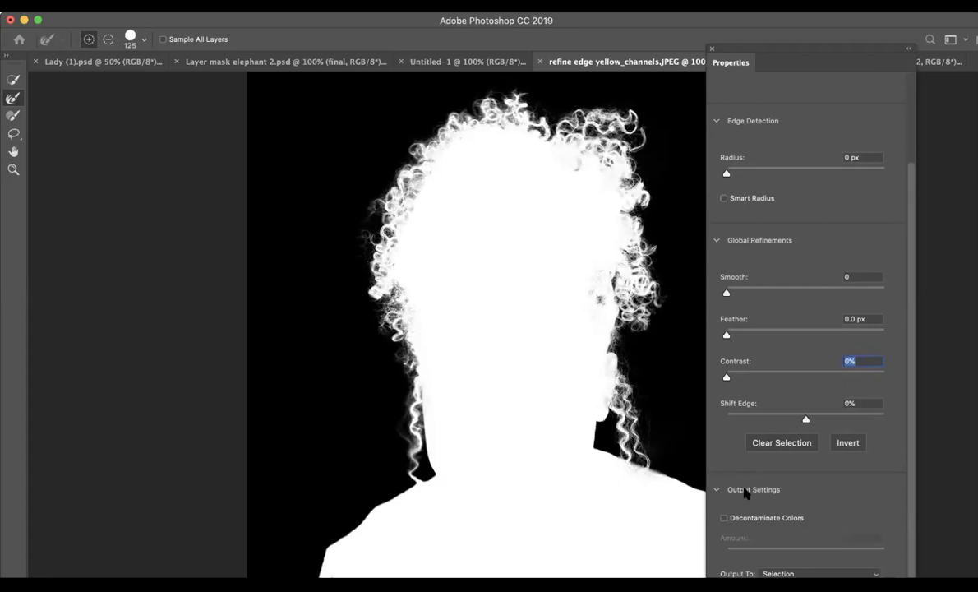
click(716, 489)
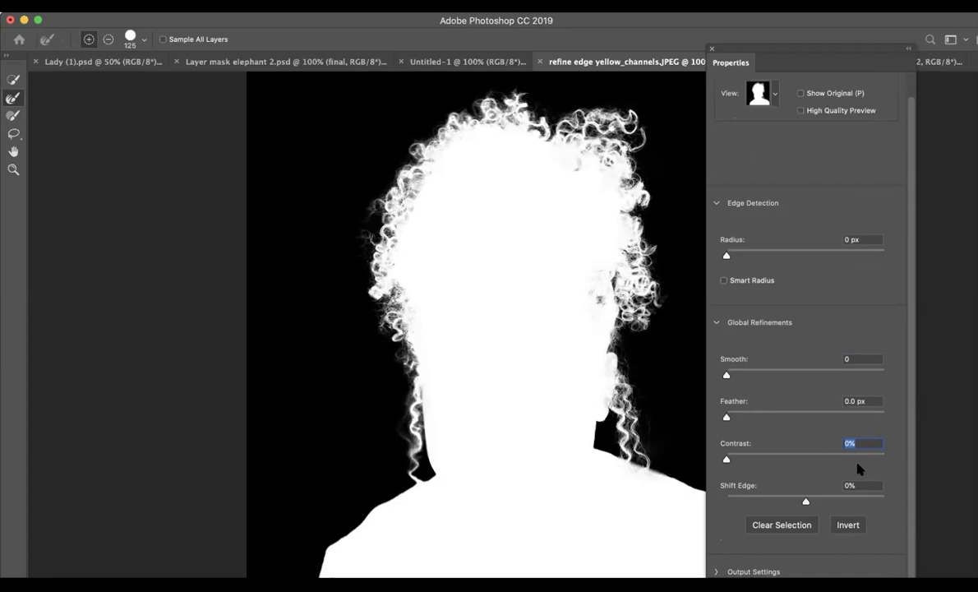
click(723, 568)
scroll(862, 476, down, 3)
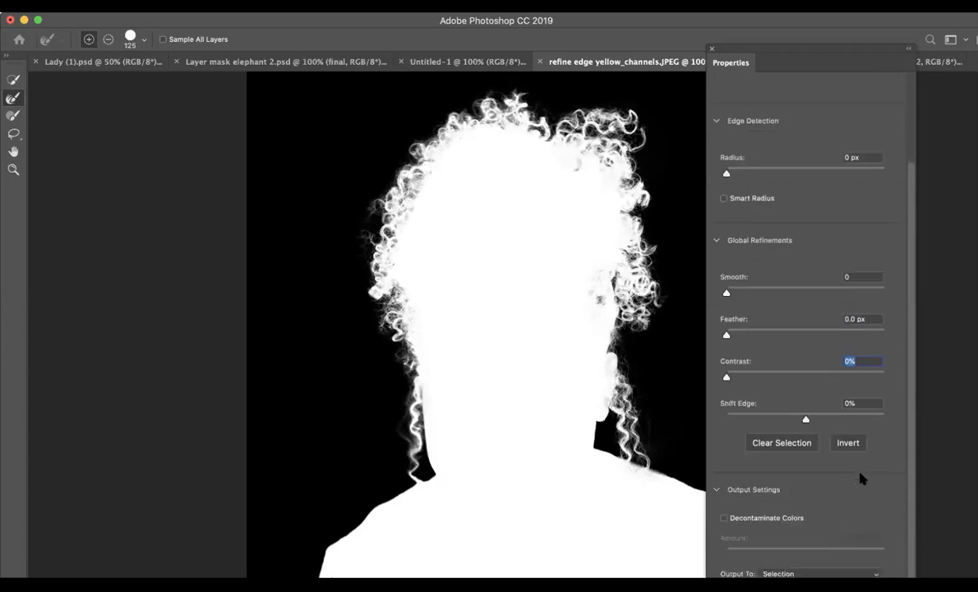
click(799, 573)
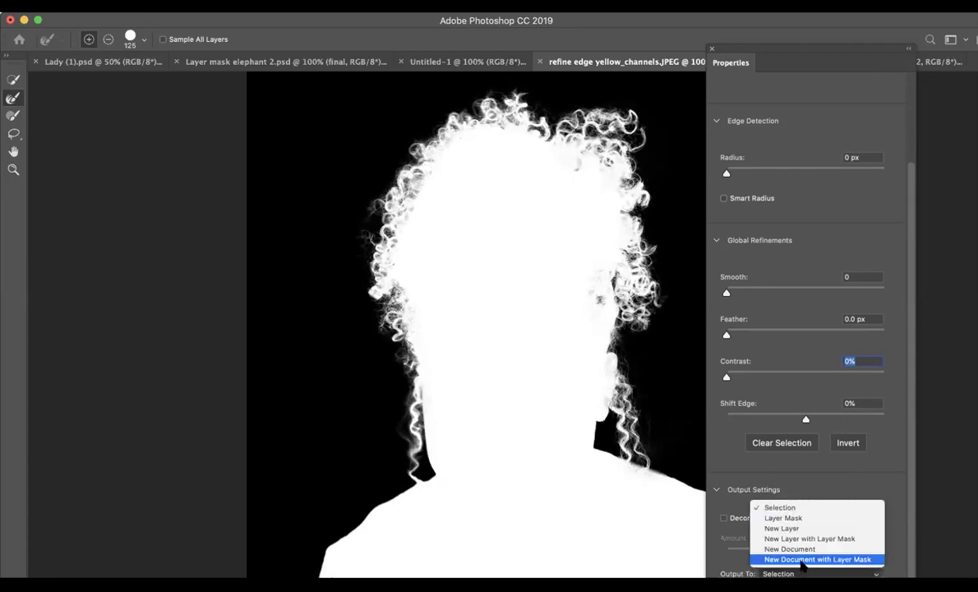
click(803, 518)
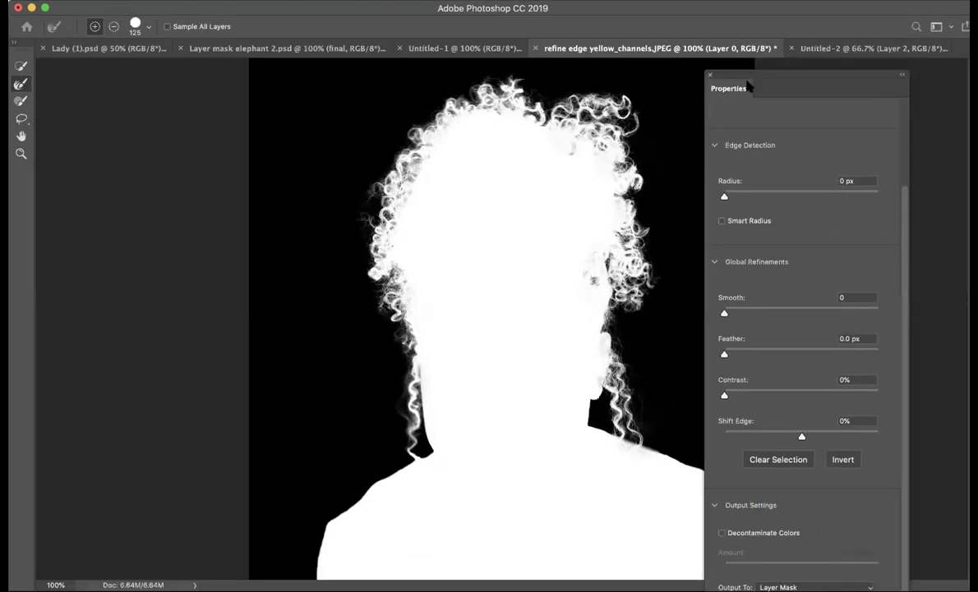
drag(748, 75, 755, 15)
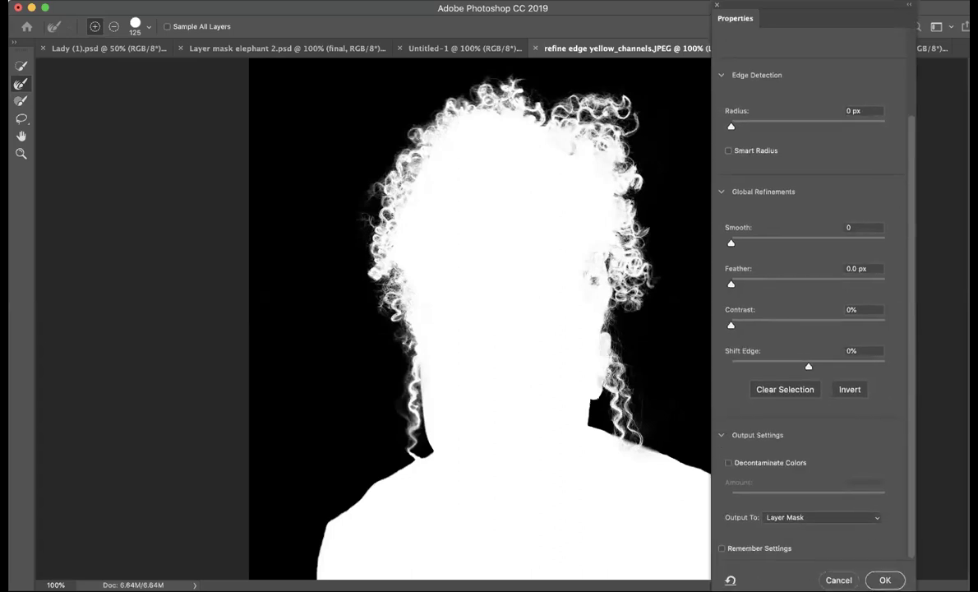
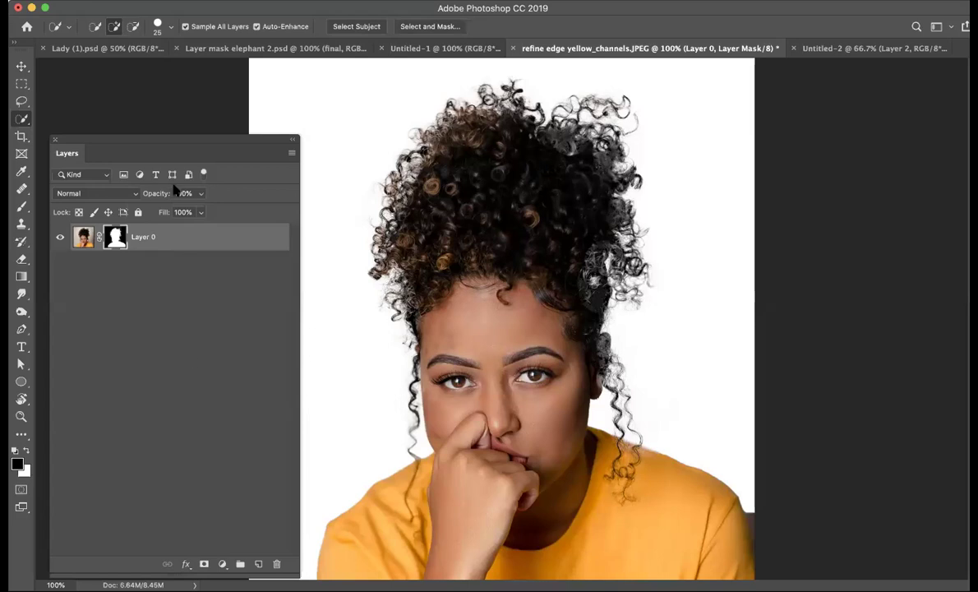
- Add a new layer and place it beneath the masked portrait layer
drag(164, 141, 191, 96)
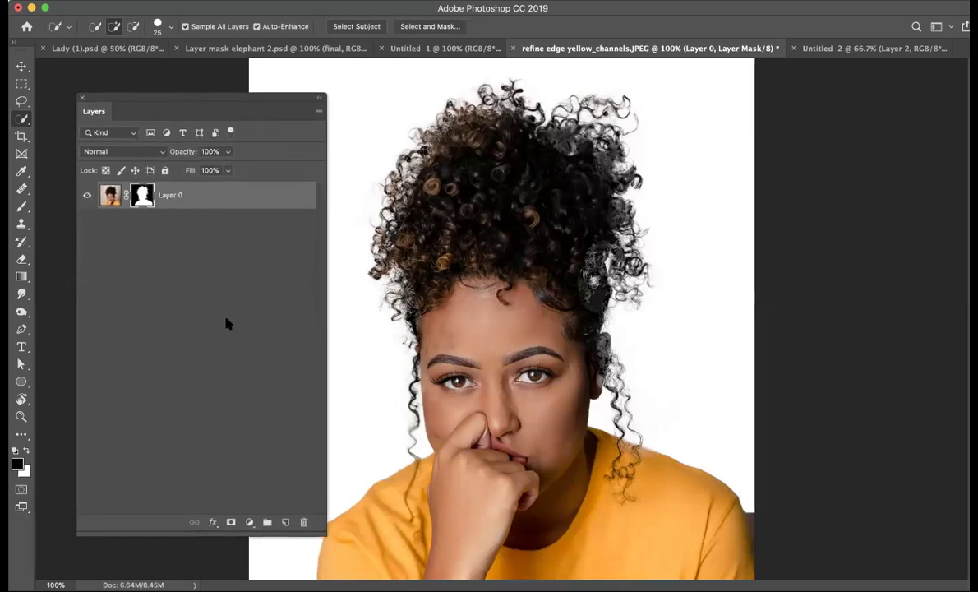
click(285, 522)
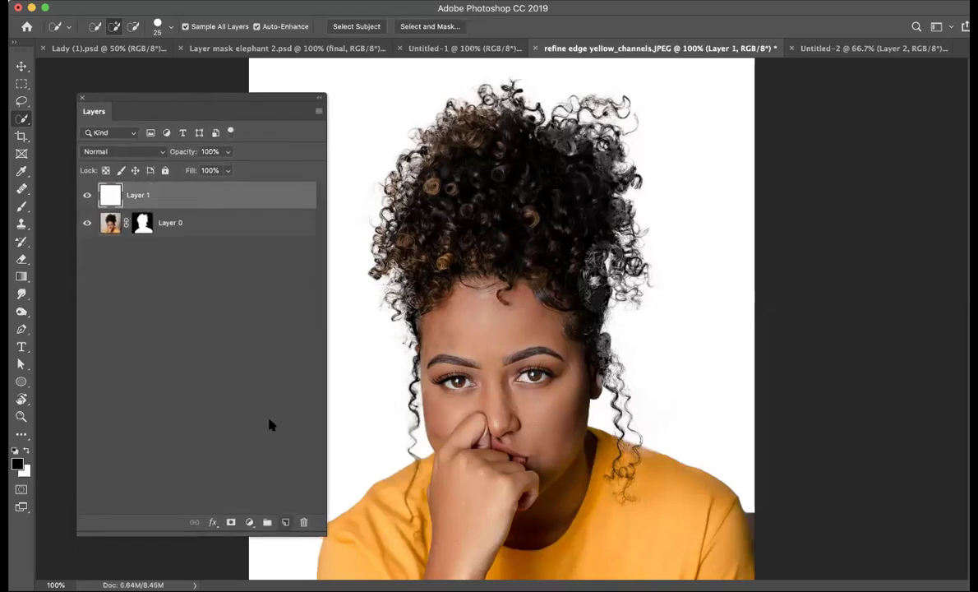
drag(177, 194, 185, 237)
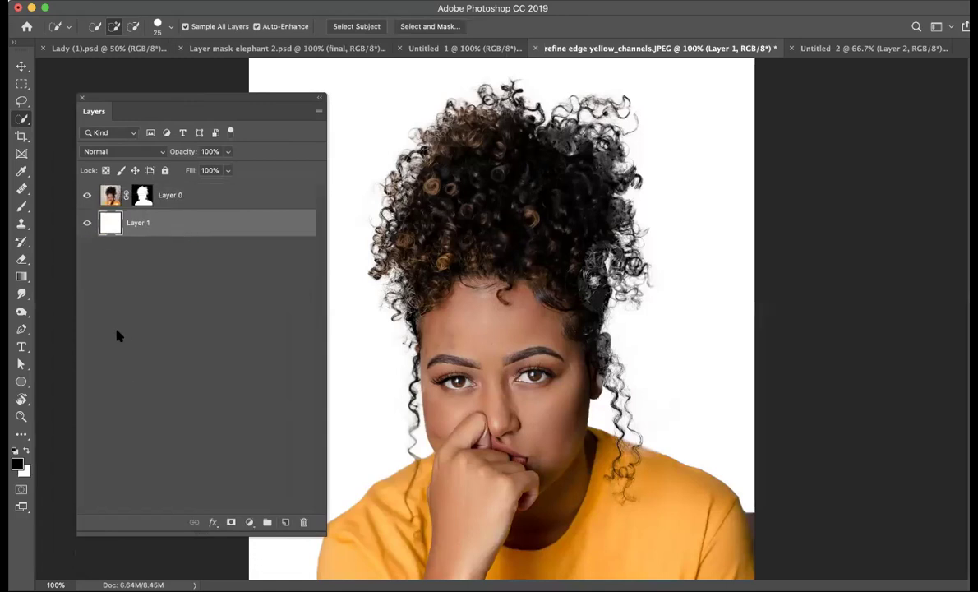
- Fill Layer 1 behind the portrait with bright red (#f53232)
click(17, 463)
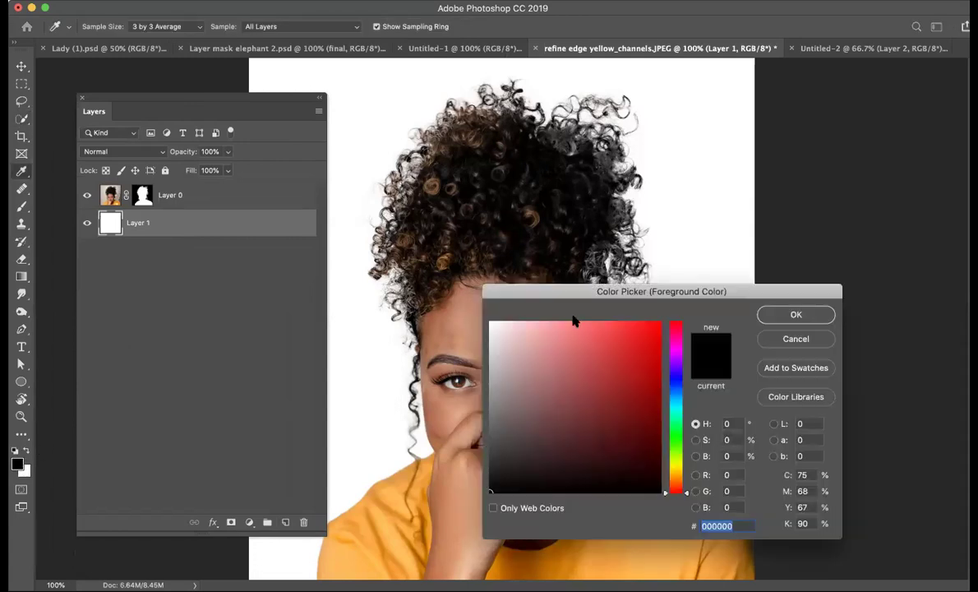
click(617, 337)
click(626, 328)
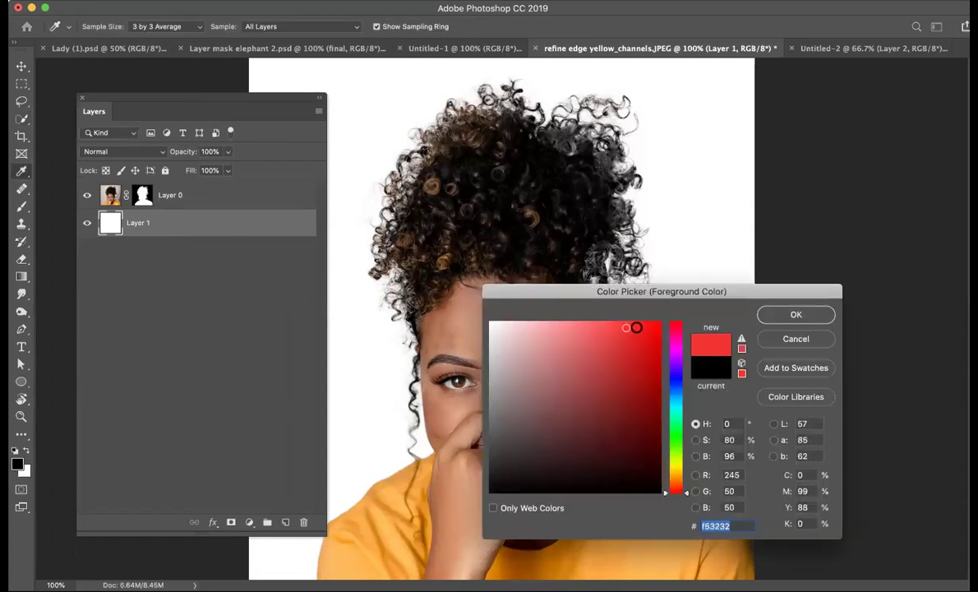
click(781, 314)
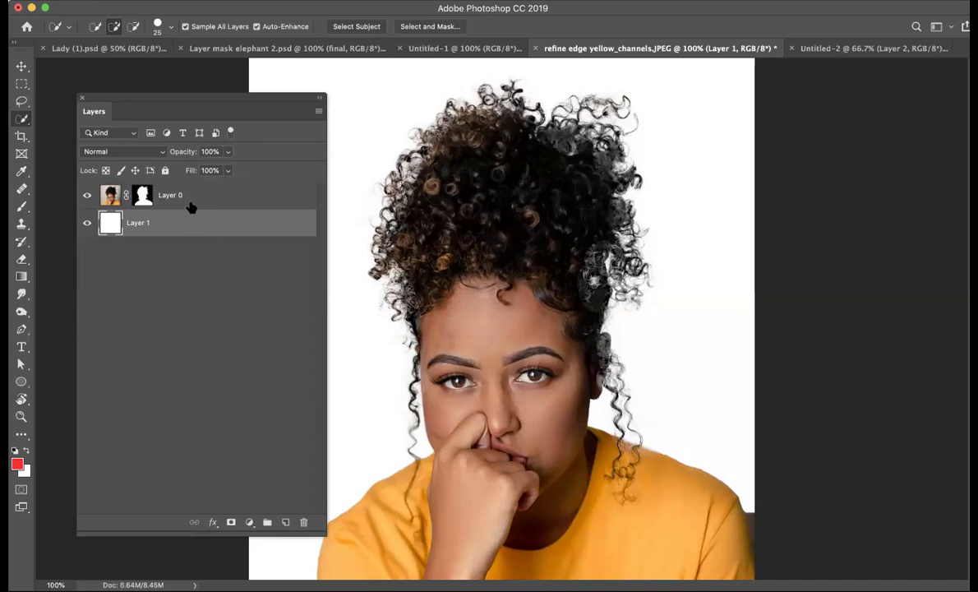
key(alt+BackSpace)
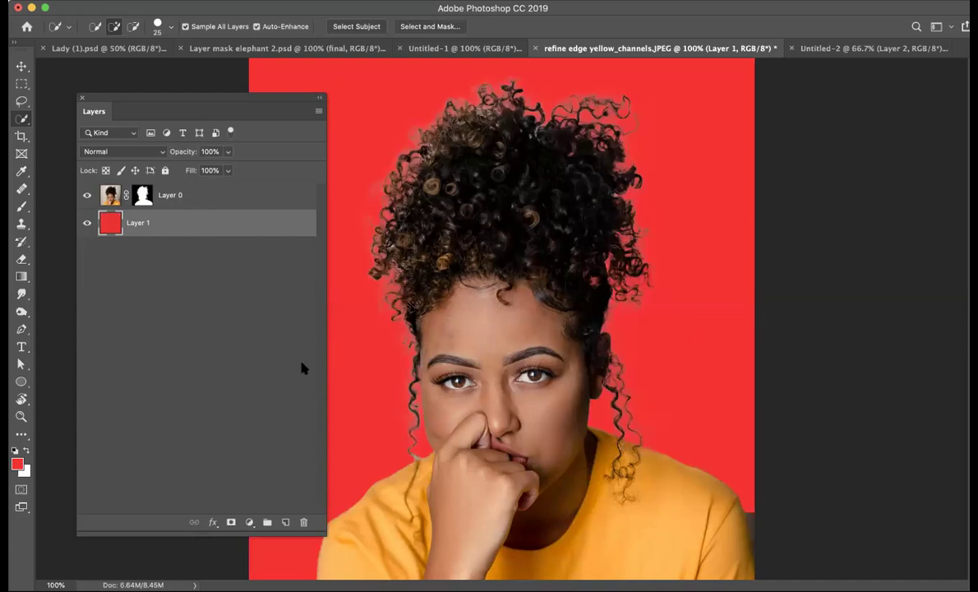
- Fill Layer 1 behind the portrait with green (#2f9109)
click(16, 465)
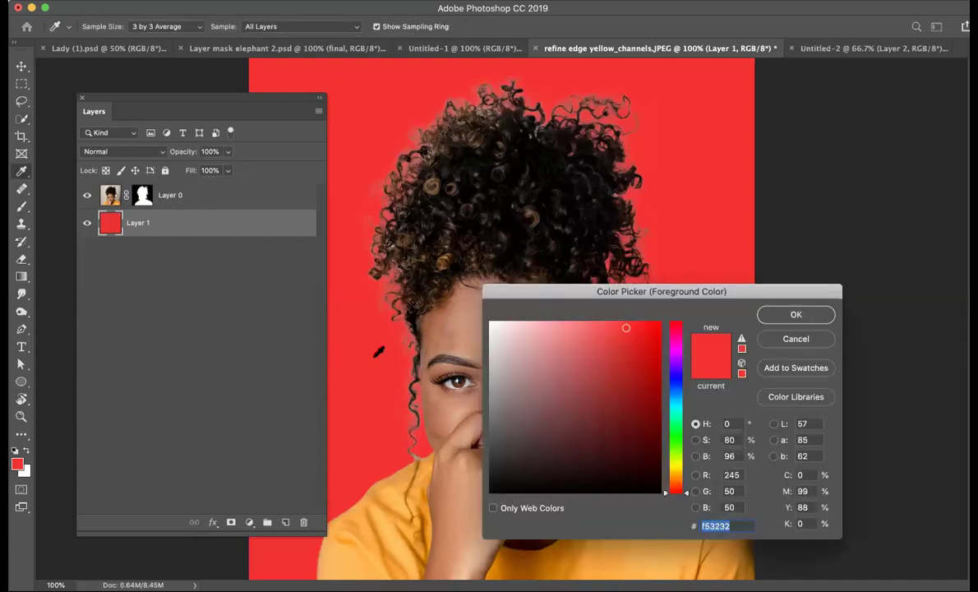
click(675, 443)
click(622, 367)
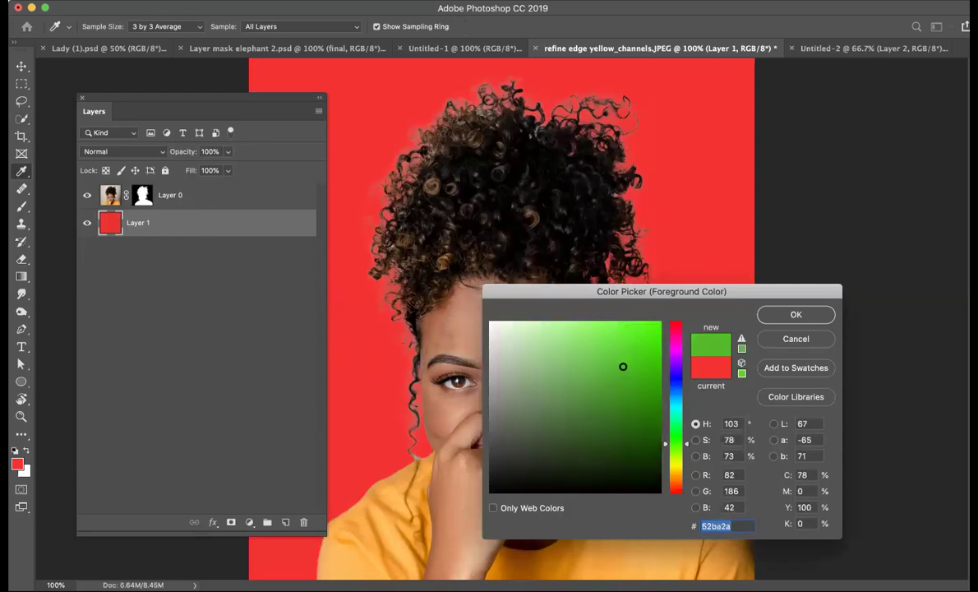
click(772, 315)
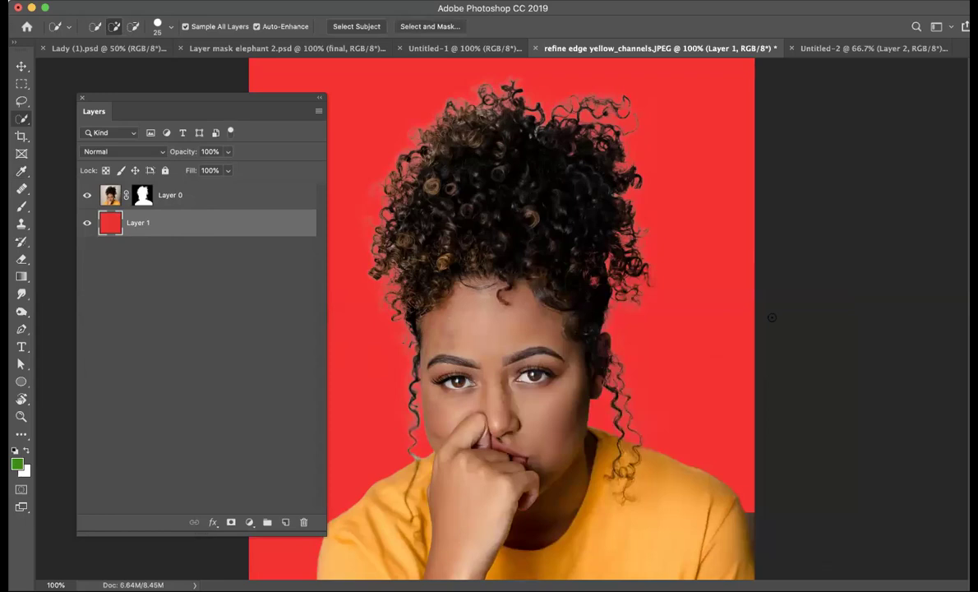
key(alt+BackSpace)
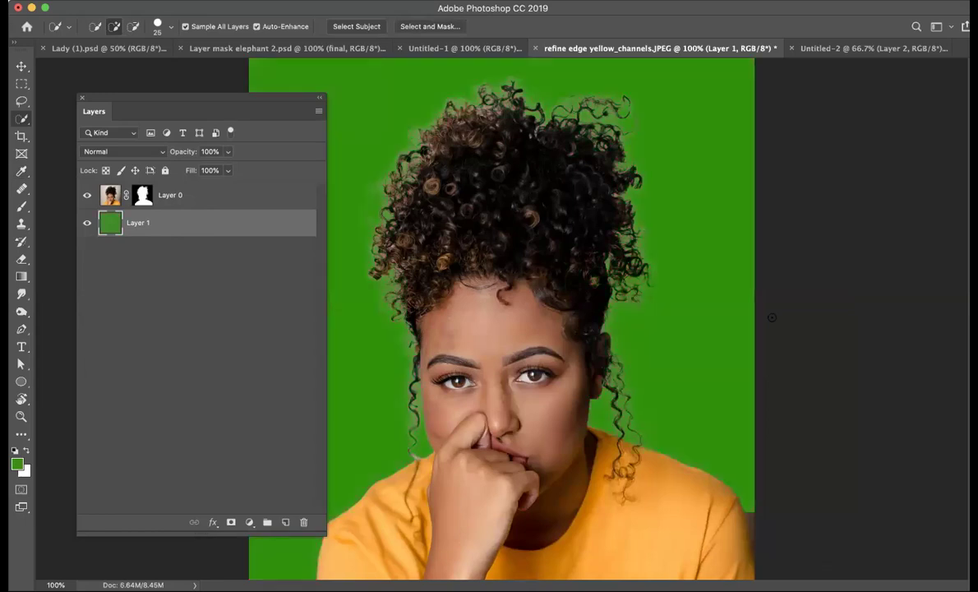
- Examine the cut-out hair edges against the green background up close for light fringing around the curls
key(super+plus)
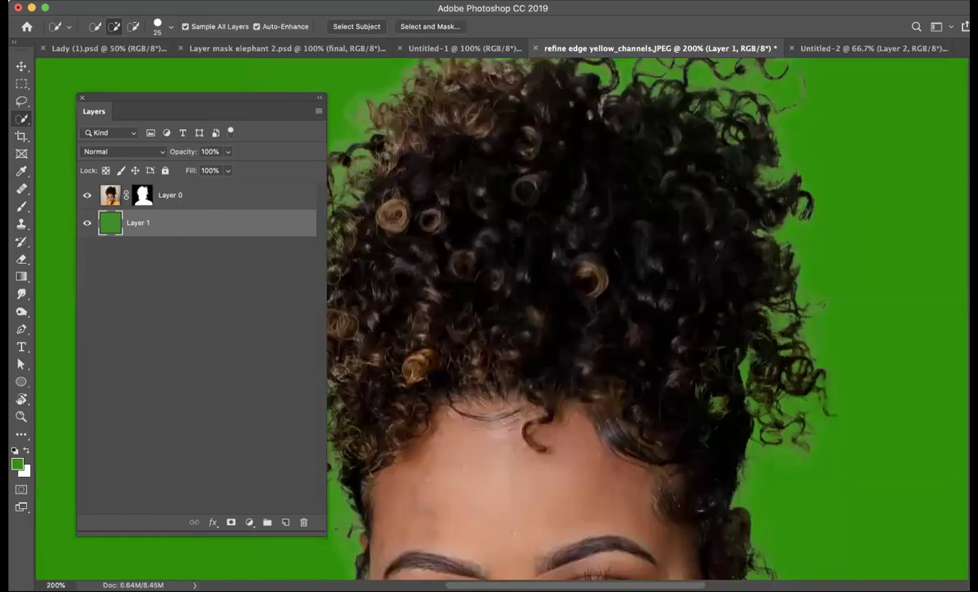
drag(481, 224, 529, 320)
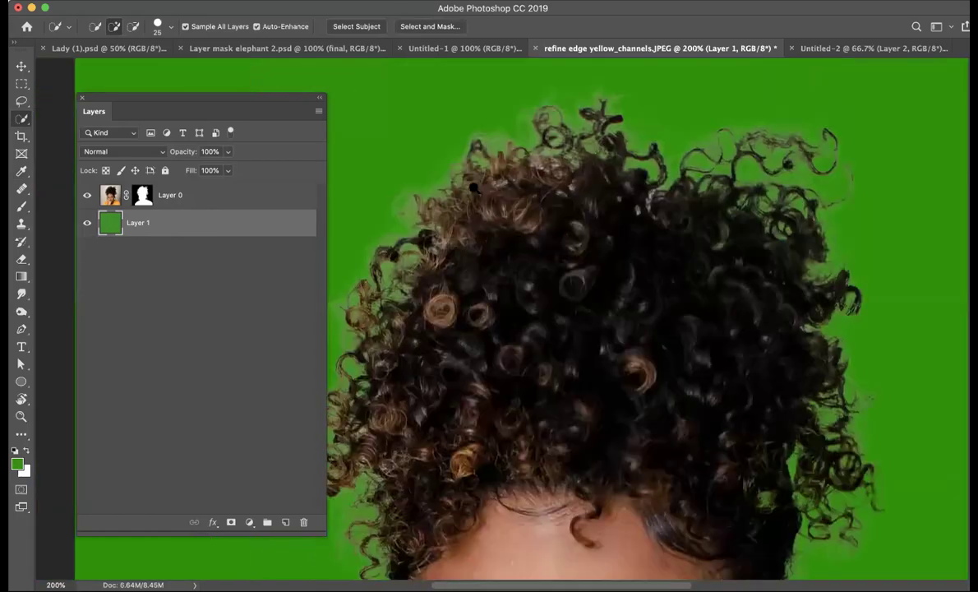
scroll(473, 188, up, 2)
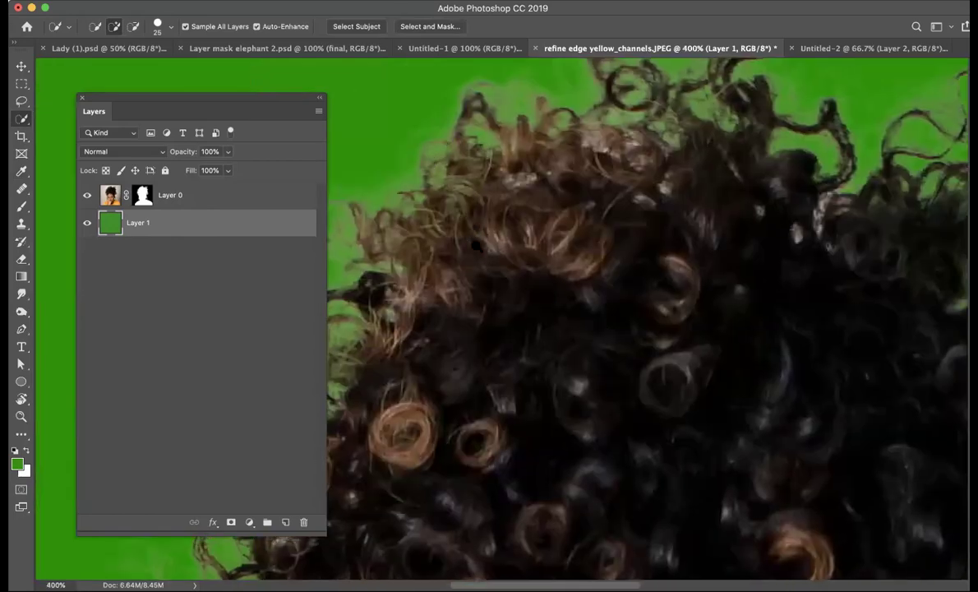
key(super+minus)
drag(524, 285, 754, 46)
scroll(526, 321, down, 3)
drag(562, 337, 518, 85)
drag(540, 286, 456, 571)
drag(606, 134, 543, 280)
key(super+minus)
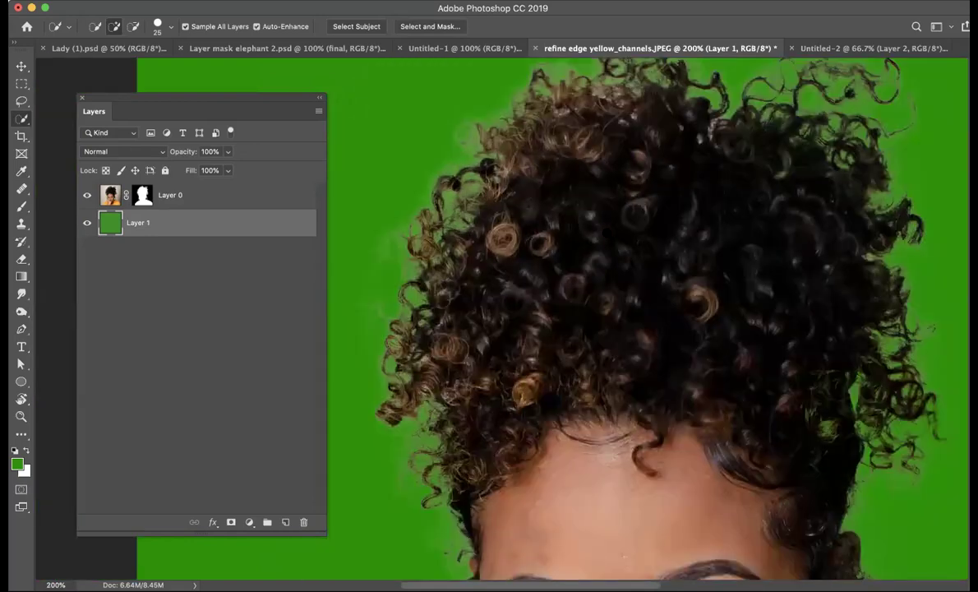
key(super+minus)
key(super+plus)
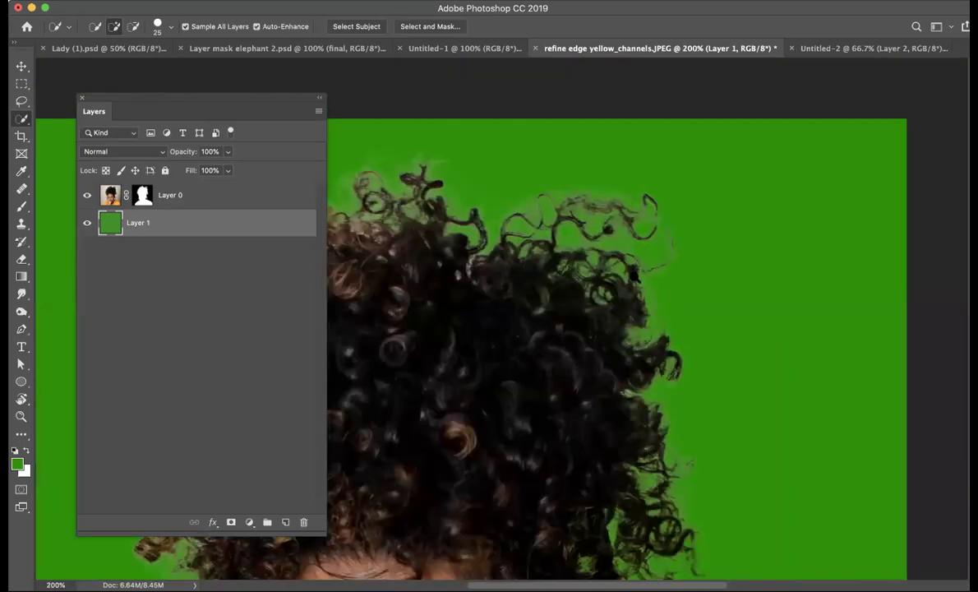
key(super+minus)
key(super+minus)
drag(547, 317, 720, 176)
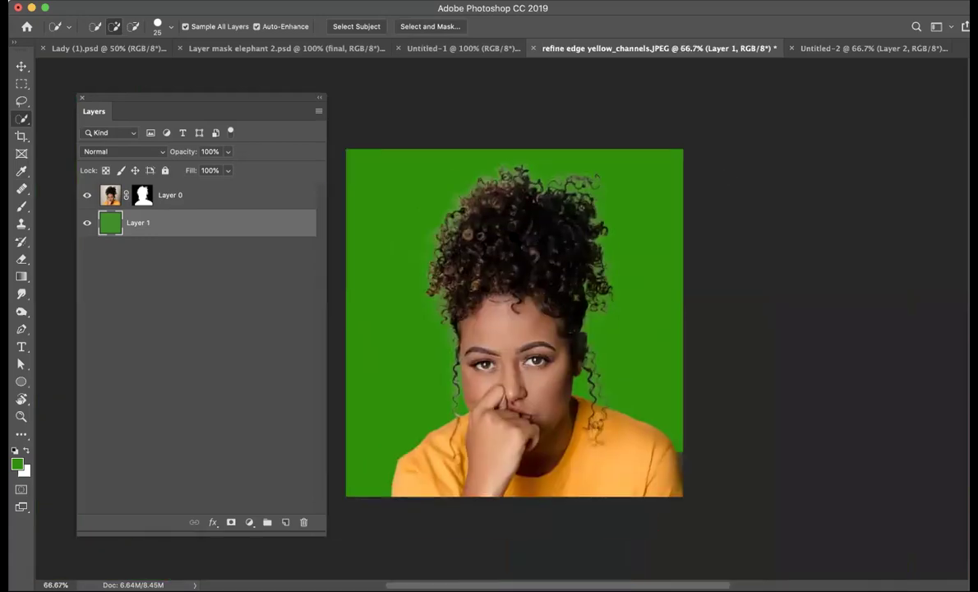
key(super+plus)
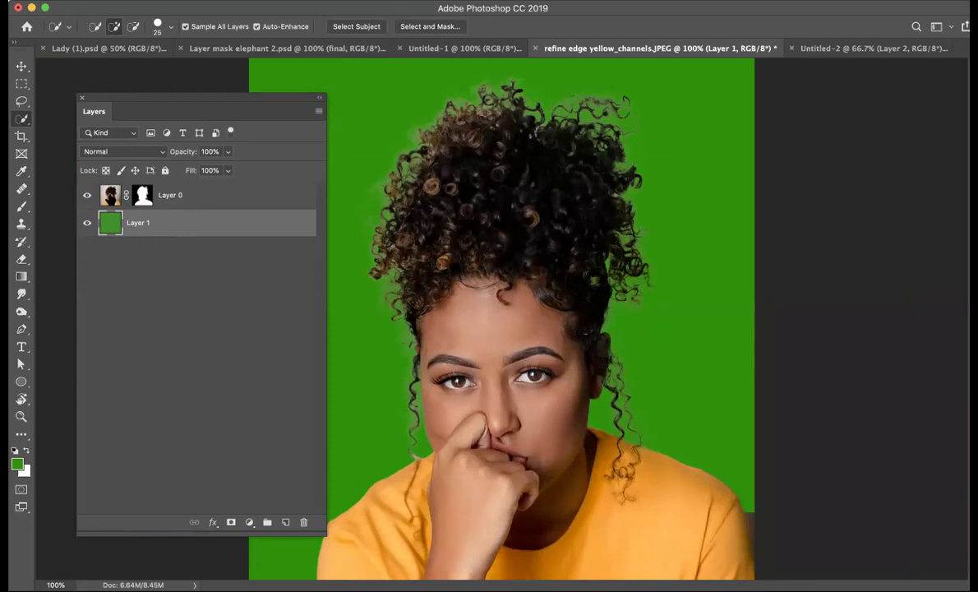
- Darken the light hair edges on Layer 0's image with the Burn tool, set to Shadows at 50% exposure
click(116, 202)
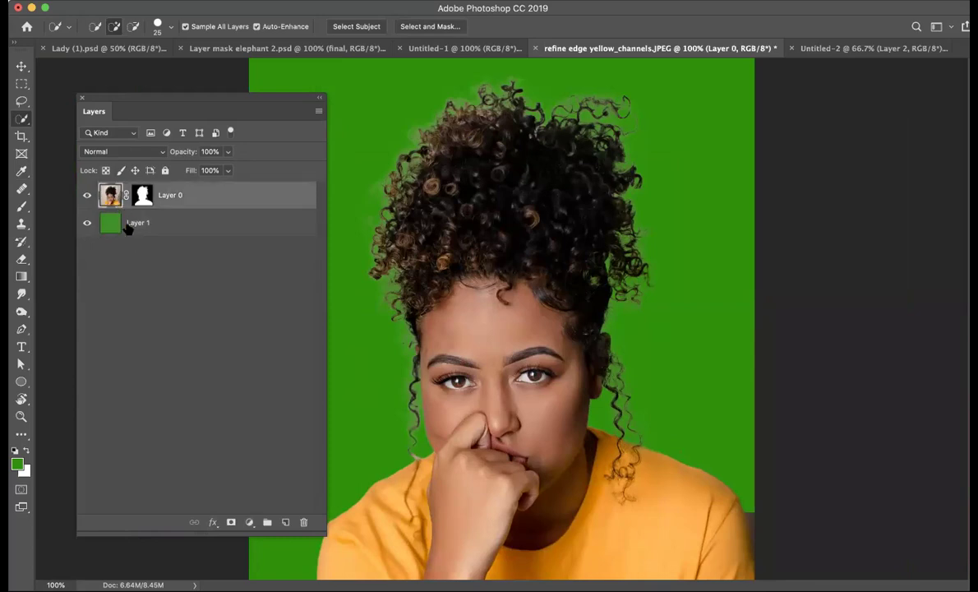
click(22, 295)
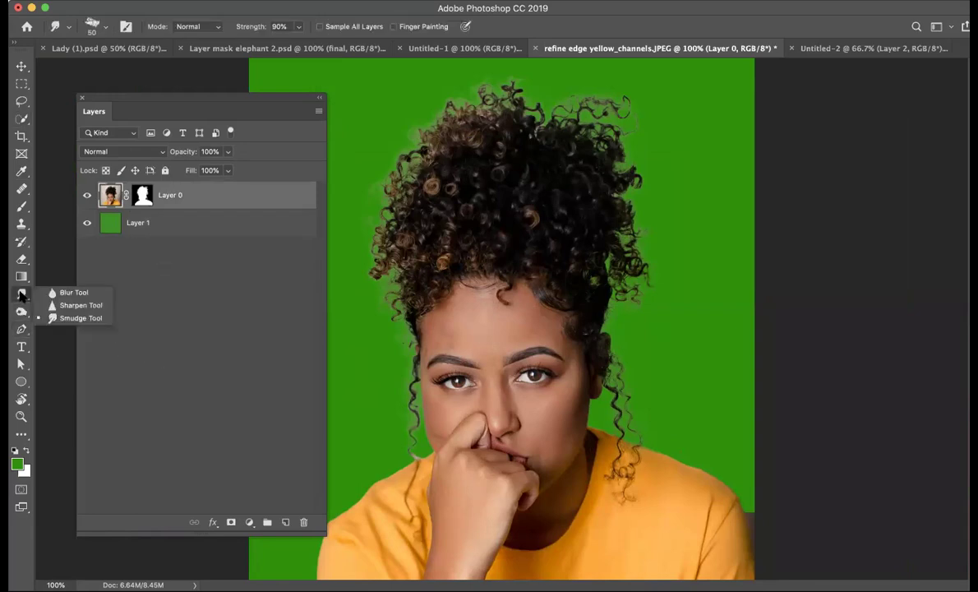
click(21, 311)
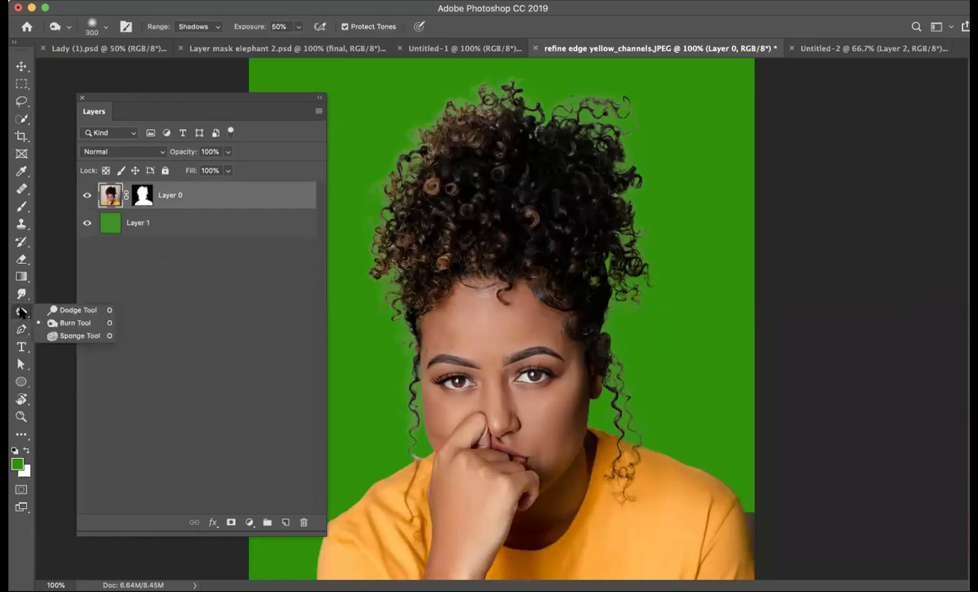
click(63, 324)
mouse_move(424, 113)
mouse_down()
mouse_move(450, 94)
mouse_move(503, 96)
mouse_up()
mouse_move(619, 101)
mouse_down()
mouse_move(586, 127)
mouse_move(568, 107)
mouse_move(605, 97)
mouse_move(624, 218)
mouse_move(647, 229)
mouse_move(638, 281)
mouse_move(655, 328)
mouse_move(640, 395)
mouse_move(644, 377)
mouse_move(627, 361)
mouse_move(661, 385)
mouse_up()
mouse_move(369, 247)
mouse_down()
mouse_move(365, 271)
mouse_move(393, 232)
mouse_move(381, 144)
mouse_move(395, 170)
mouse_move(390, 162)
mouse_move(459, 104)
mouse_up()
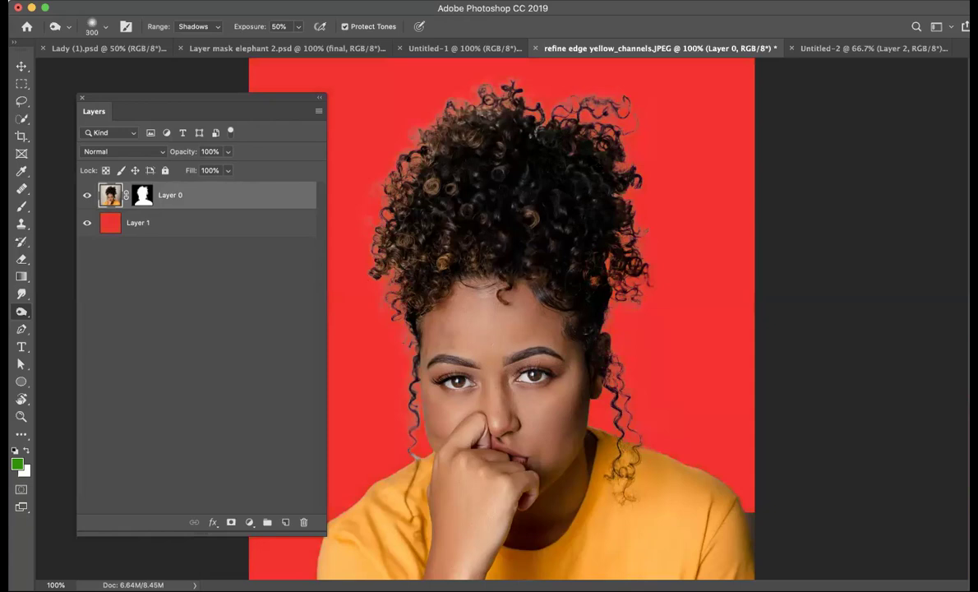
- Return Layer 1 to the green fill and add a new layer above Layer 0, clipped to it
click(148, 218)
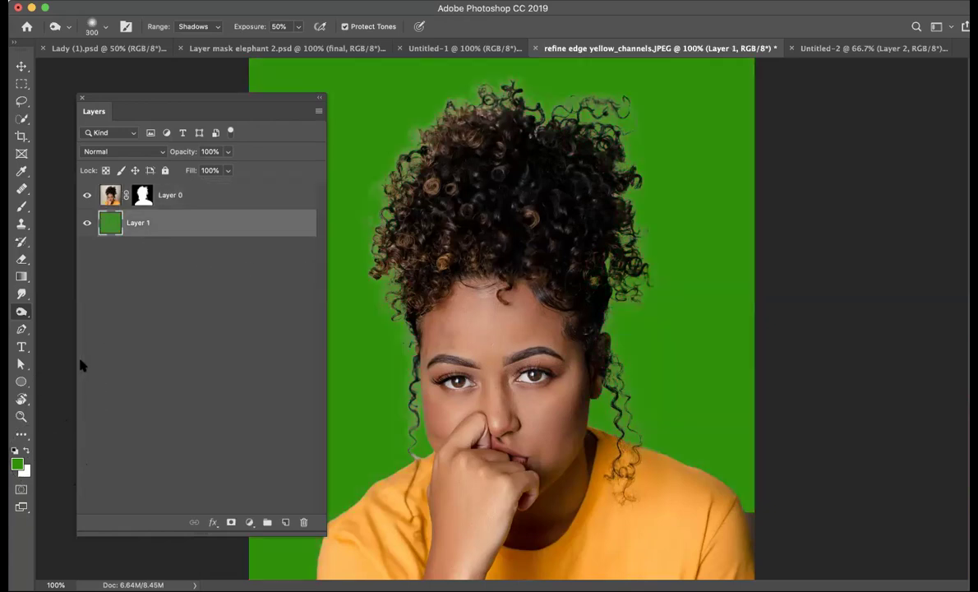
click(213, 194)
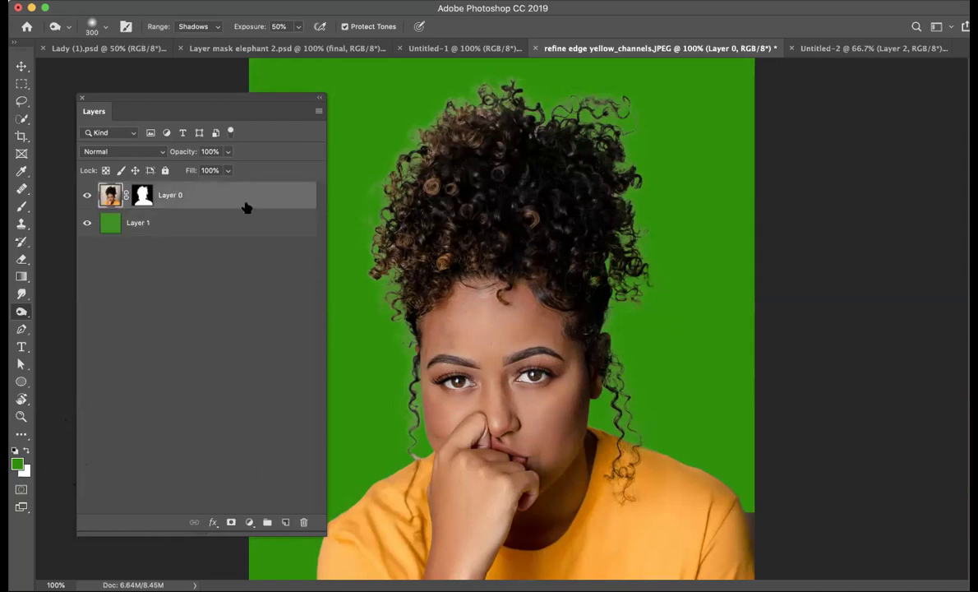
click(285, 523)
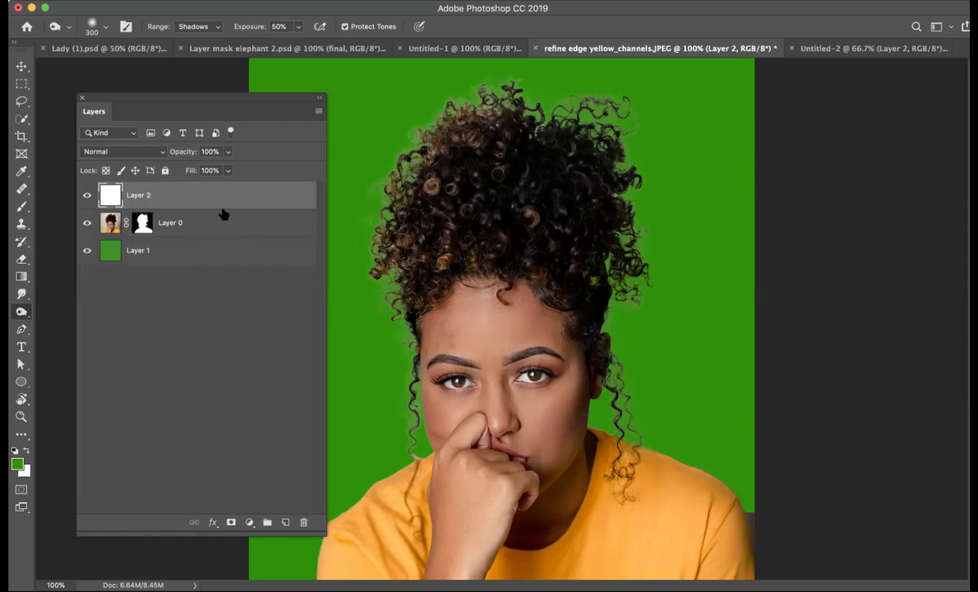
drag(191, 226, 207, 204)
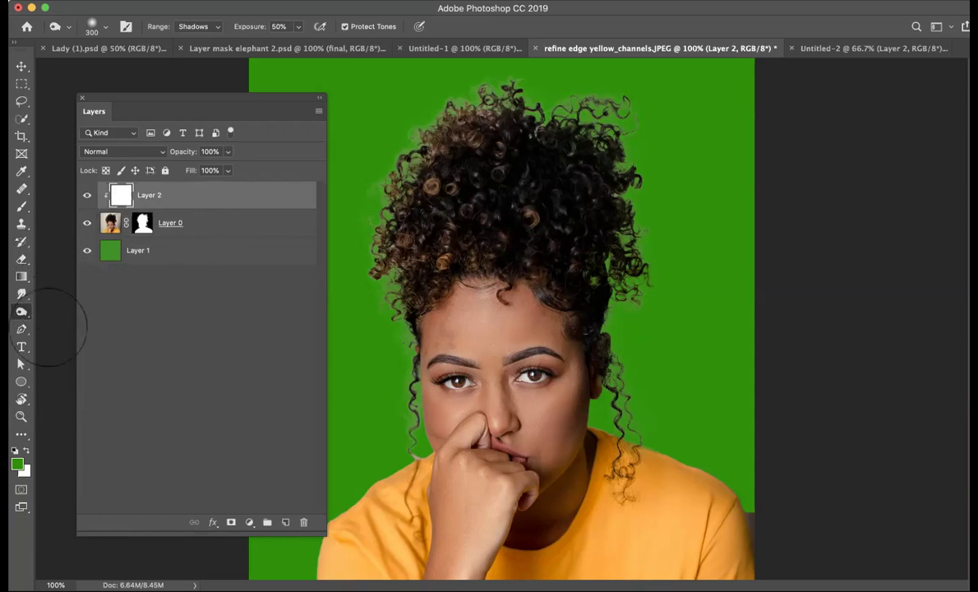
- Try brushing pink (#fc2264) over the hair and face on the clipped Layer 2, and undo the strokes
click(17, 463)
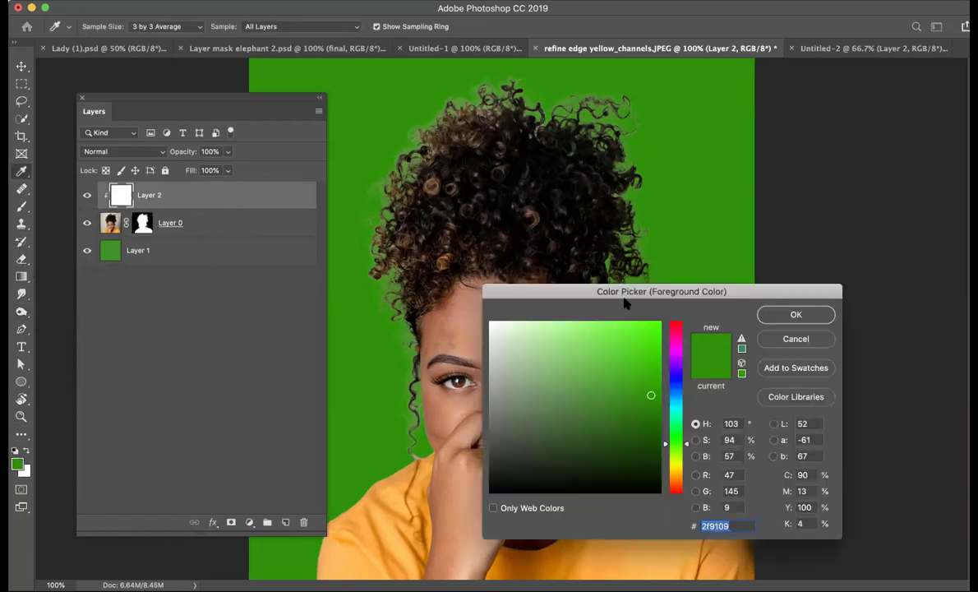
click(672, 329)
click(639, 323)
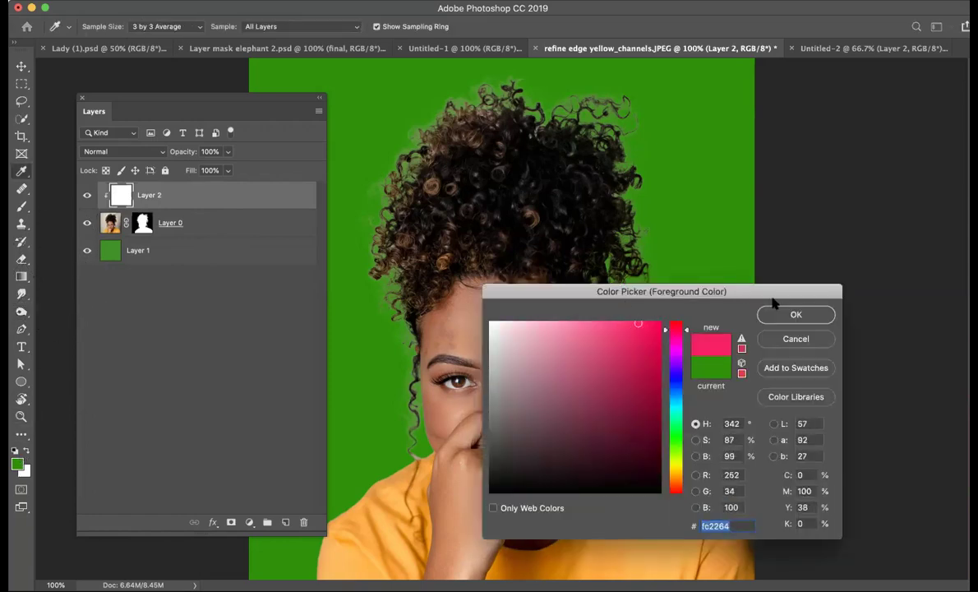
key(Return)
key(bracketleft)
key(bracketleft)
key(bracketleft)
key(bracketleft)
key(bracketleft)
key(bracketleft)
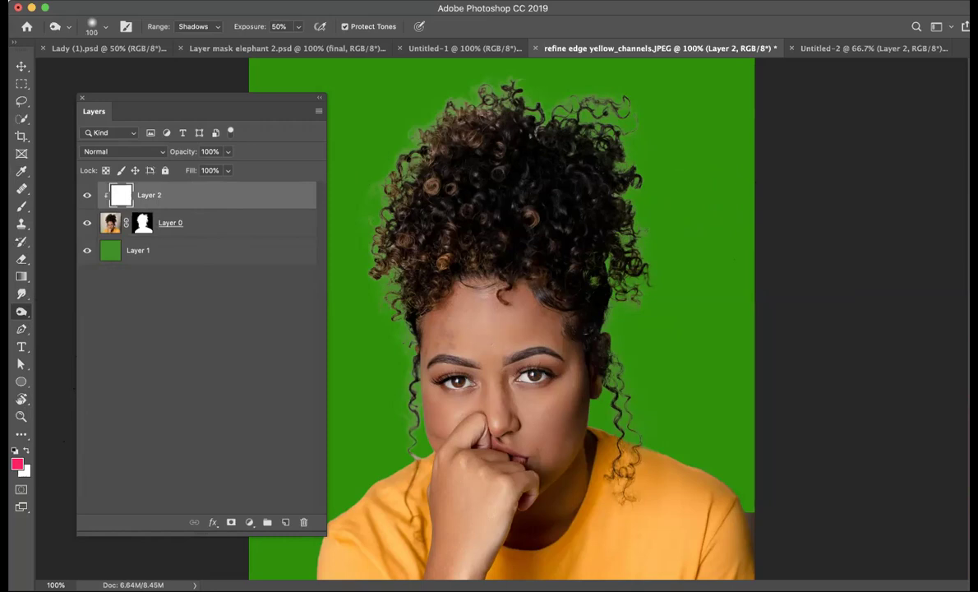
key(b)
mouse_move(354, 171)
mouse_down()
mouse_move(608, 183)
mouse_move(343, 147)
mouse_move(583, 90)
mouse_move(546, 92)
mouse_move(353, 188)
mouse_move(394, 310)
mouse_up()
mouse_move(415, 362)
mouse_down()
mouse_move(448, 448)
mouse_move(649, 452)
mouse_up()
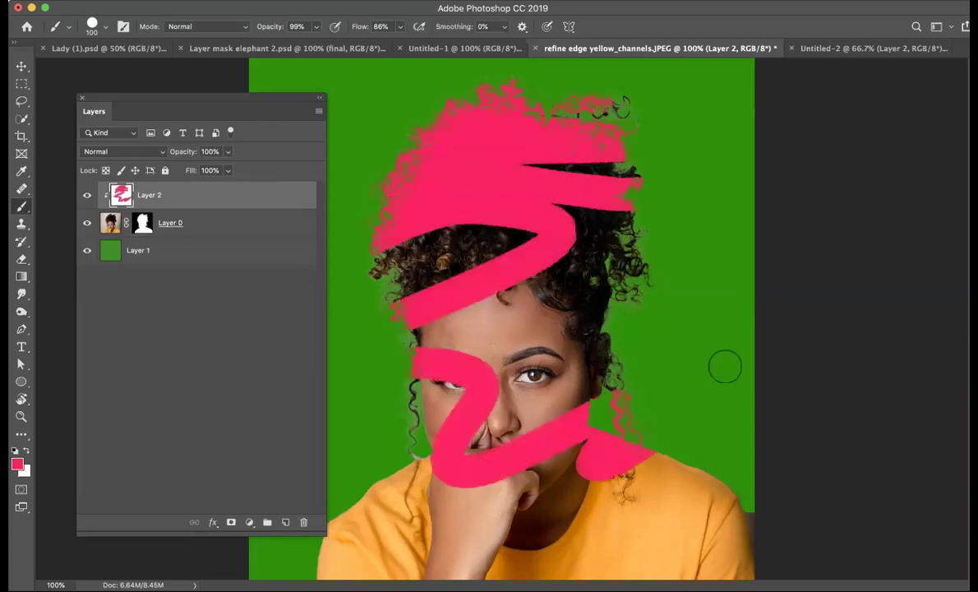
key(super+z)
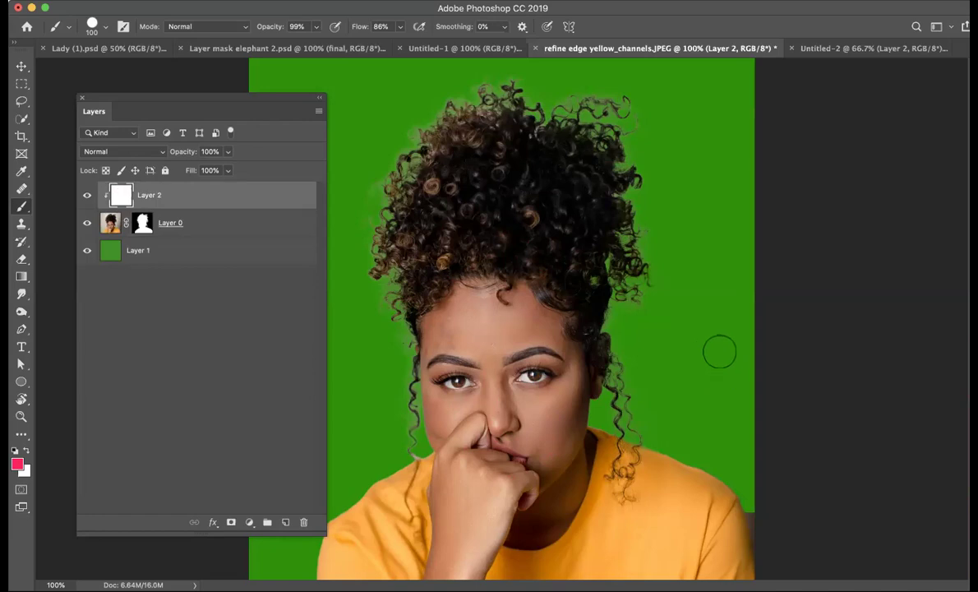
- Sample a dark brown from the hair and brush it over the top hair edge on Layer 2 at 33% opacity
alt+click(456, 142)
alt+click(454, 130)
alt+click(440, 128)
alt+click(475, 235)
alt+click(370, 489)
alt+click(454, 485)
alt+click(436, 310)
alt+click(517, 196)
alt+click(452, 117)
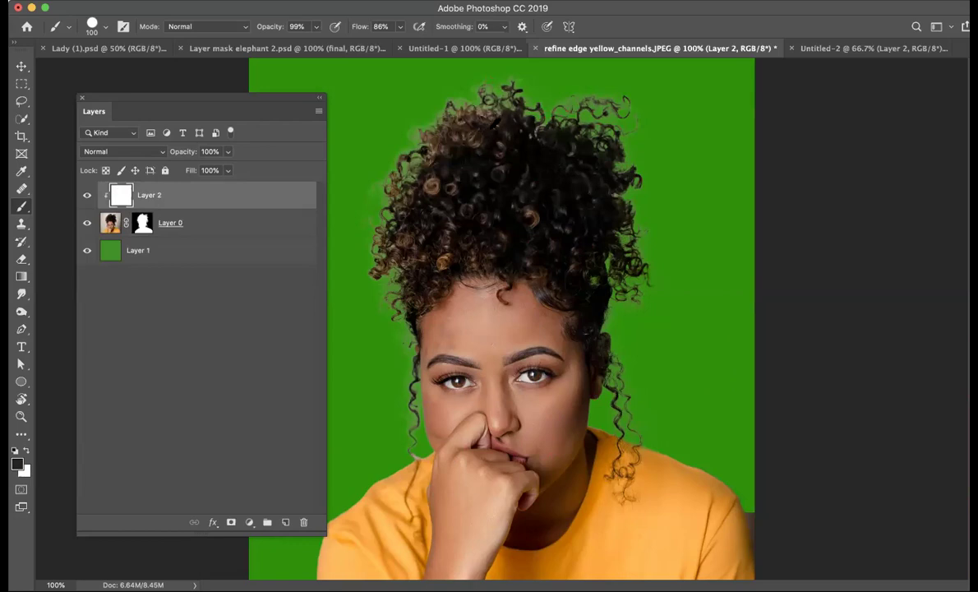
alt+click(442, 133)
mouse_move(441, 115)
mouse_down()
mouse_move(536, 74)
mouse_move(566, 76)
mouse_move(621, 105)
mouse_move(593, 106)
mouse_move(628, 116)
mouse_move(618, 105)
mouse_move(664, 132)
mouse_move(646, 133)
mouse_move(676, 174)
mouse_up()
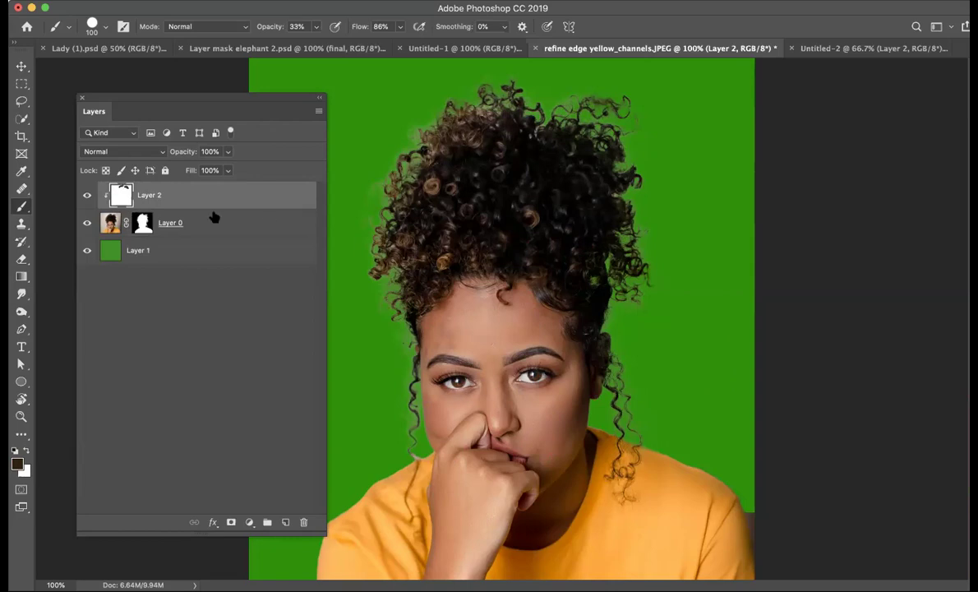
- Brush dark brown along the hair's upper-left and left edges on Layer 2, and toggle the layer's visibility to compare
drag(427, 122, 469, 89)
mouse_move(381, 142)
mouse_down()
mouse_move(405, 148)
mouse_move(362, 236)
mouse_move(366, 360)
mouse_move(386, 298)
mouse_move(378, 339)
mouse_up()
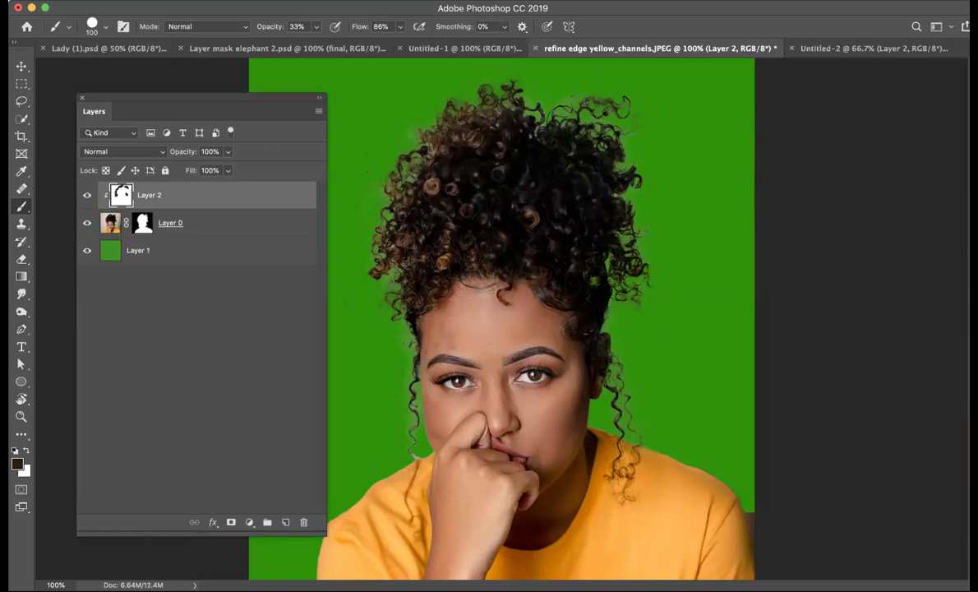
click(88, 196)
click(88, 195)
click(88, 196)
click(88, 195)
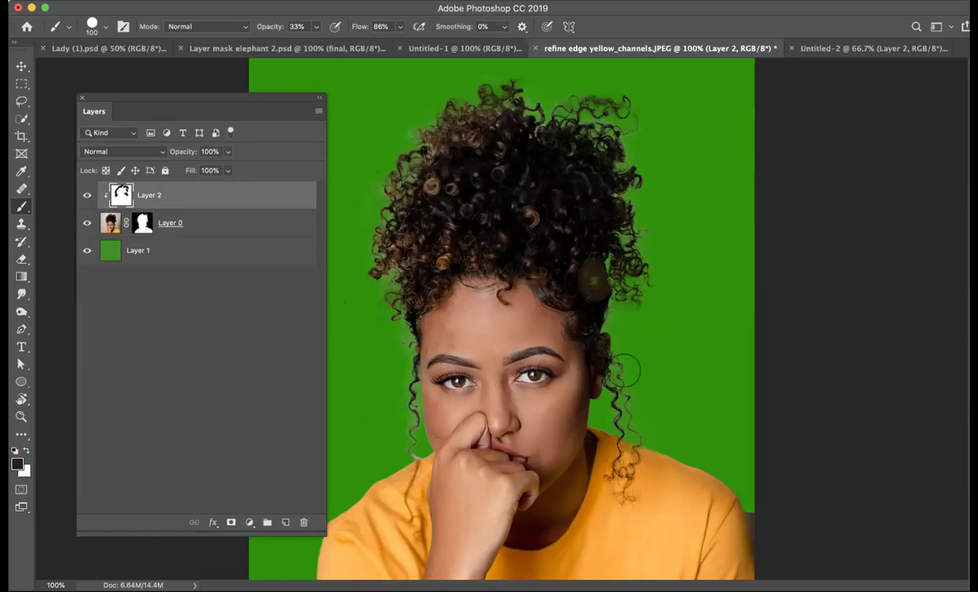
- Brush the dark hair colour over the loose curls hanging beside the face and neck on Layer 2
drag(628, 397, 635, 406)
mouse_move(227, 105)
mouse_down()
mouse_move(237, 324)
mouse_move(225, 436)
mouse_move(216, 431)
mouse_move(231, 379)
mouse_up()
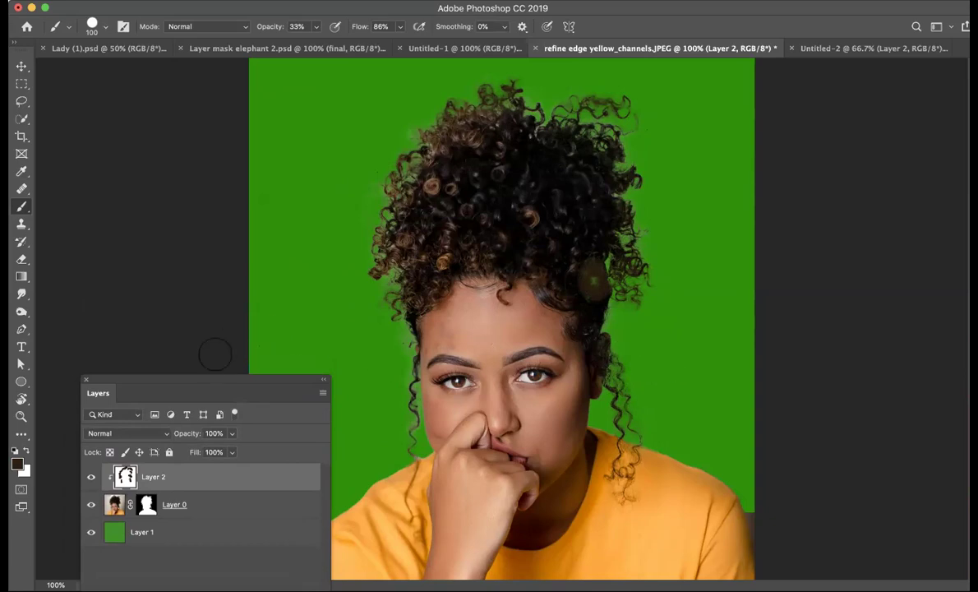
drag(213, 379, 194, 123)
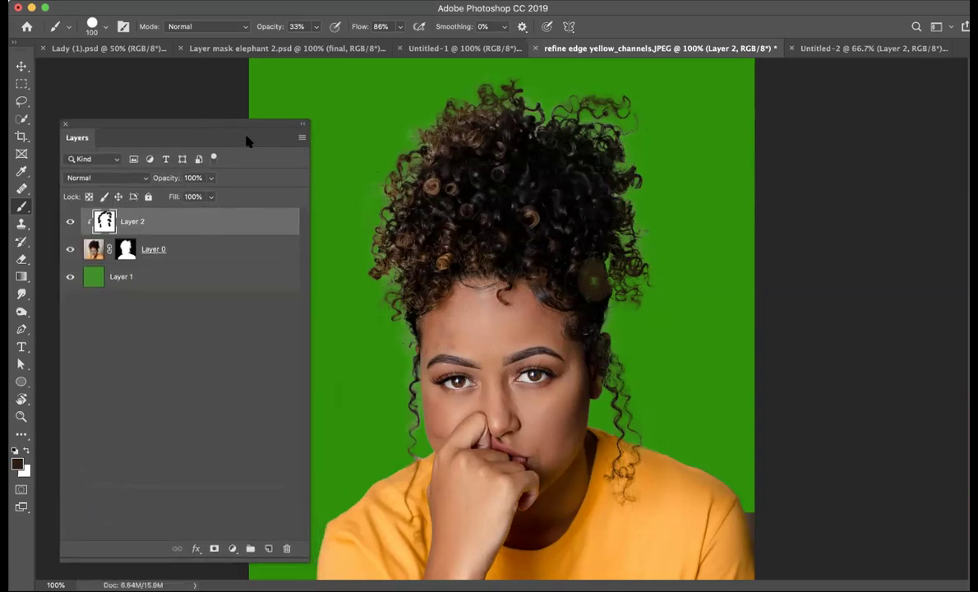